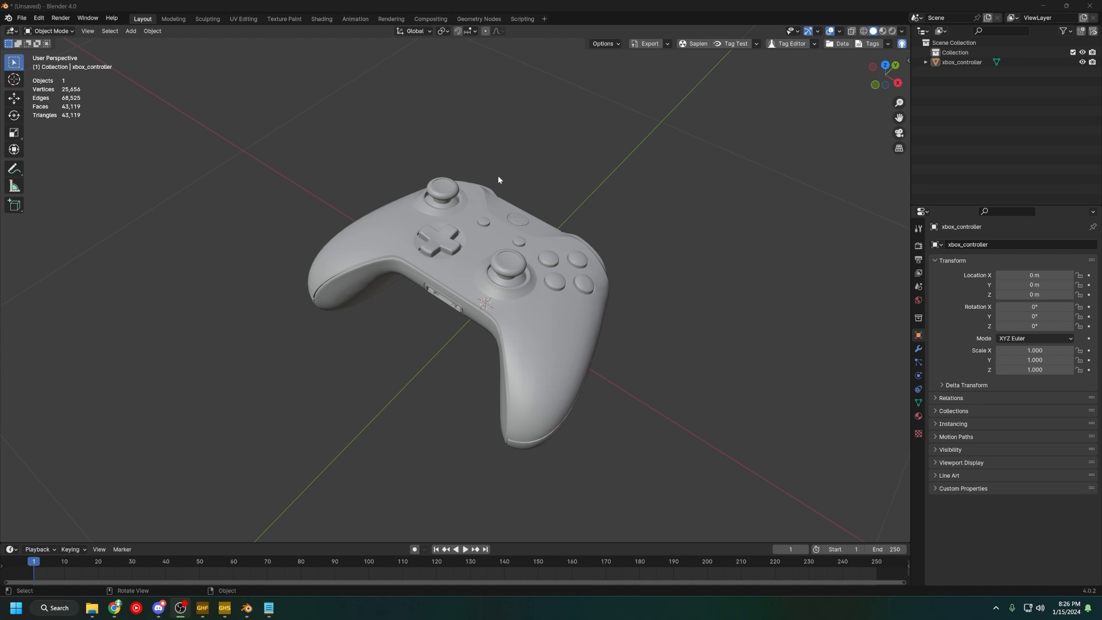
Display the Foundry add-on's scene properties and asset editor beside the viewport, widened for readability
mouse_move(663, 268)
middle_down()
mouse_move(672, 263)
mouse_move(662, 249)
middle_up()
key(n)
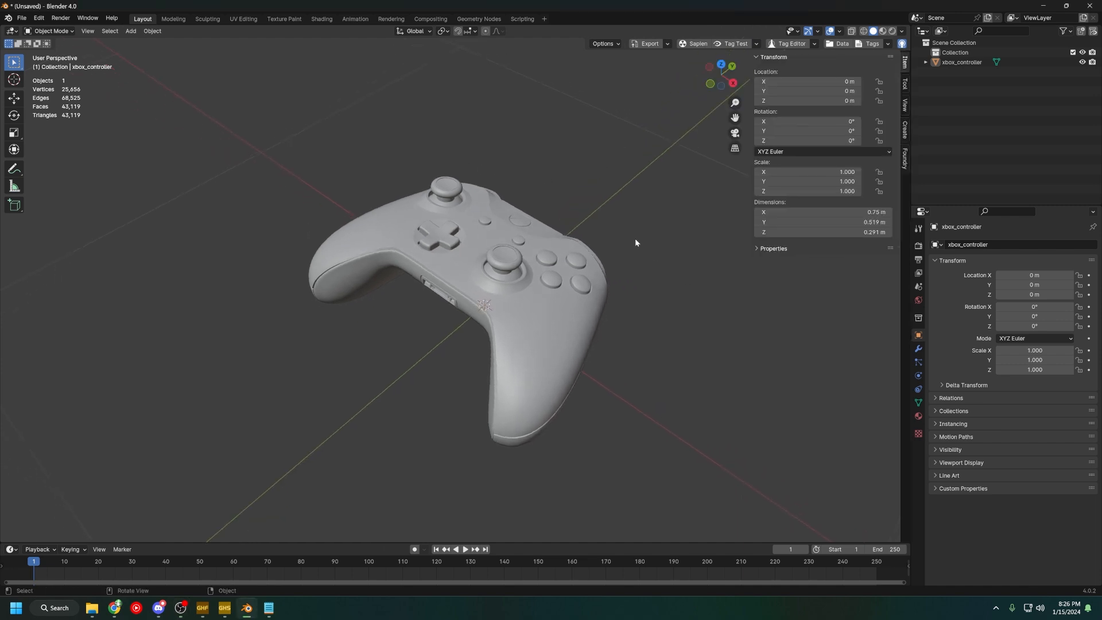
click(906, 155)
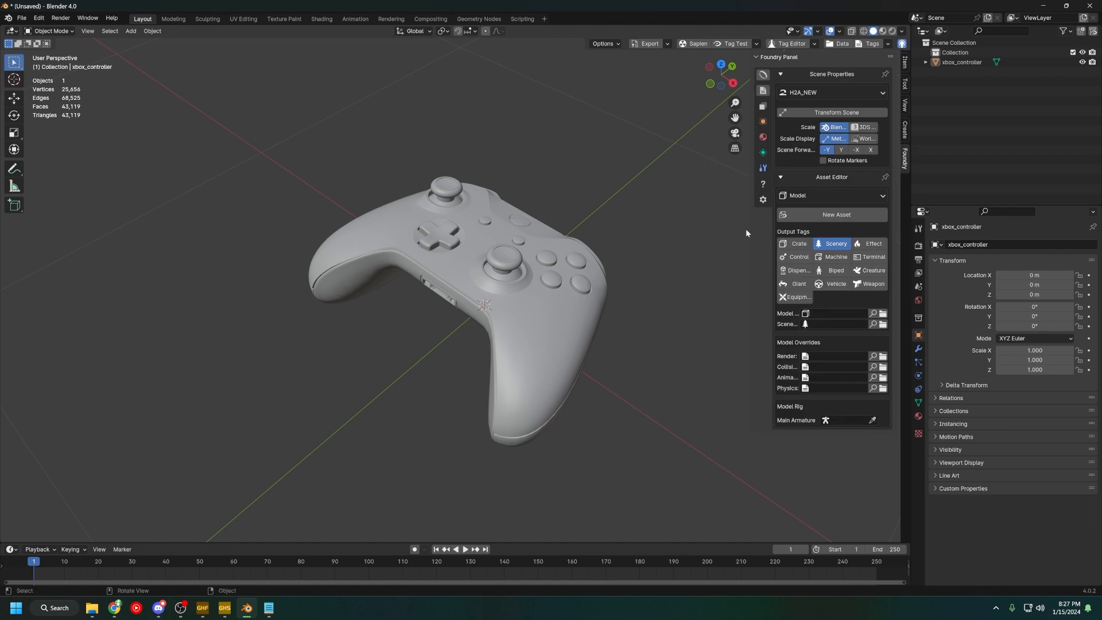
drag(750, 226, 735, 227)
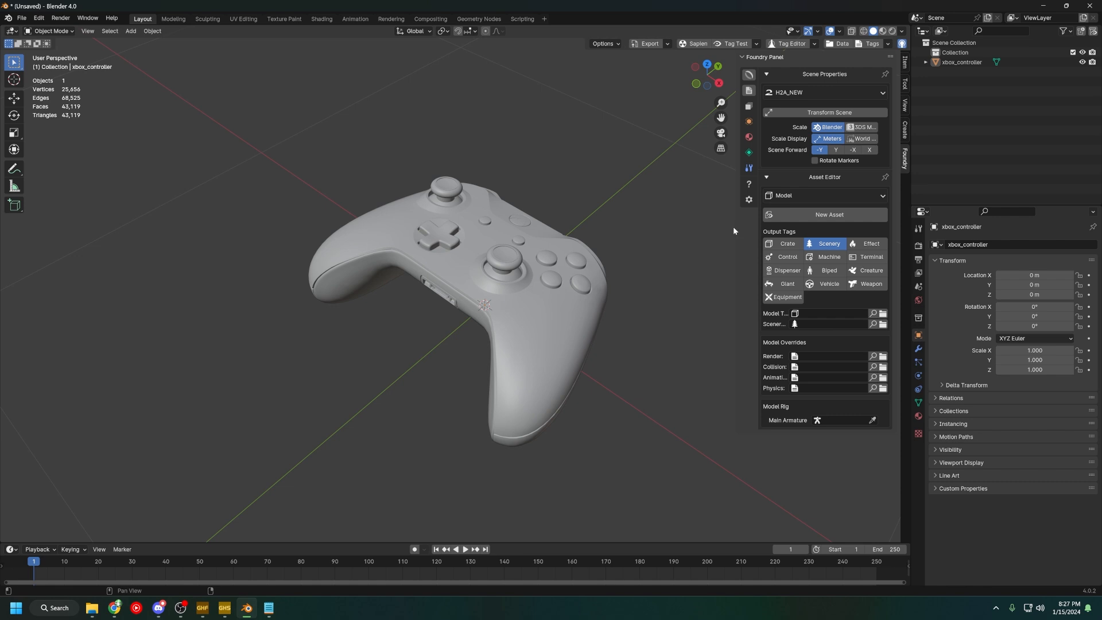
key(n)
key(n)
middle_drag(550, 285, 564, 241)
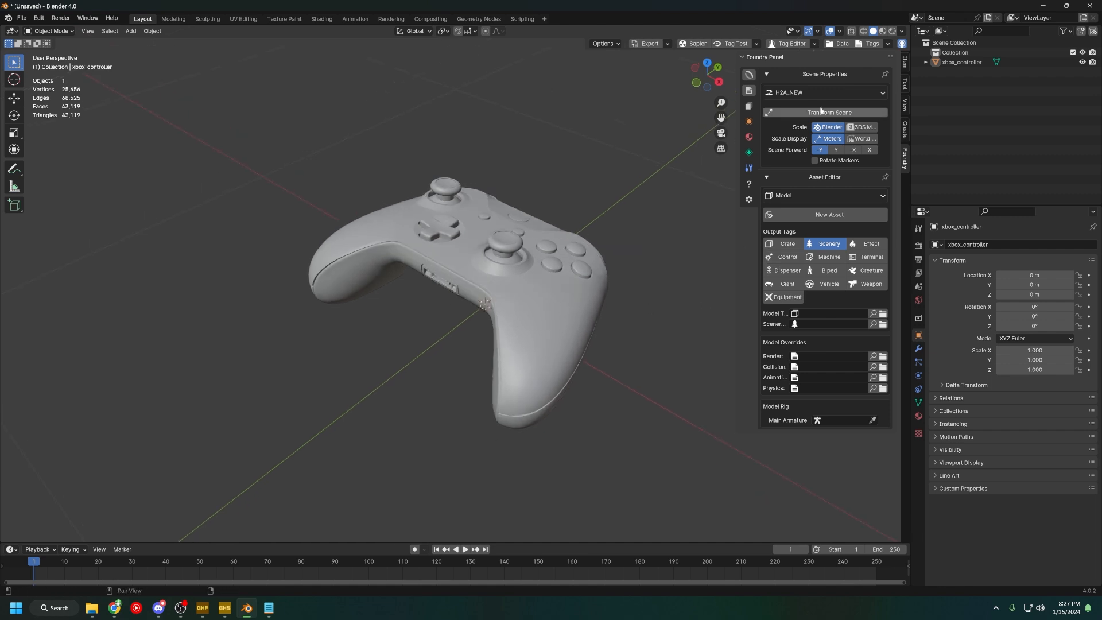
Choose H2A_NEW as the scene's Foundry project
click(828, 93)
click(824, 92)
click(812, 93)
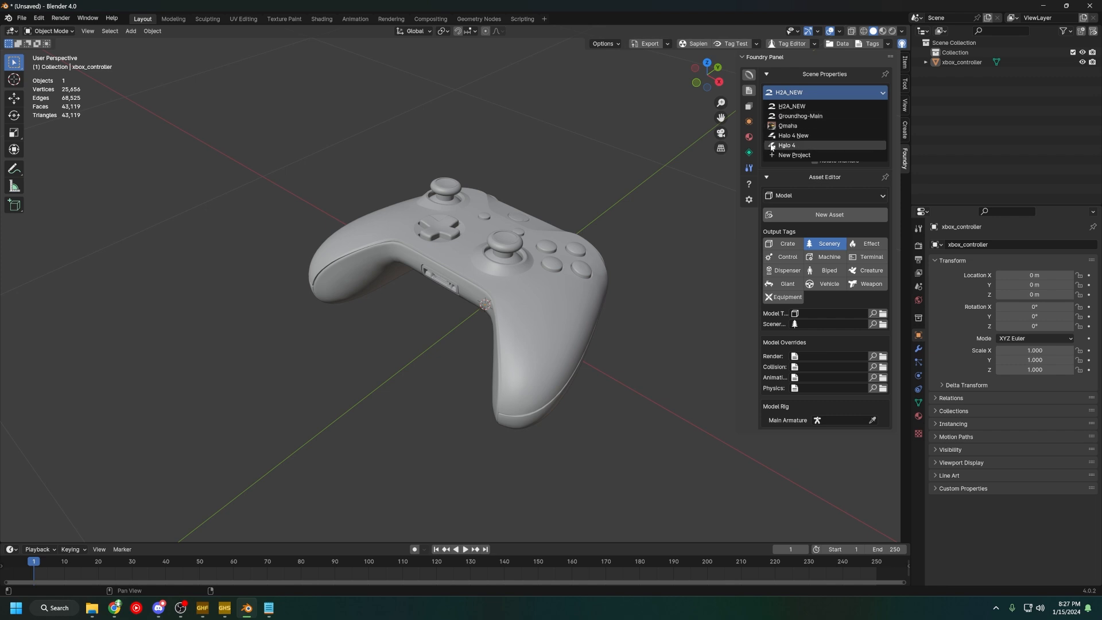
click(803, 108)
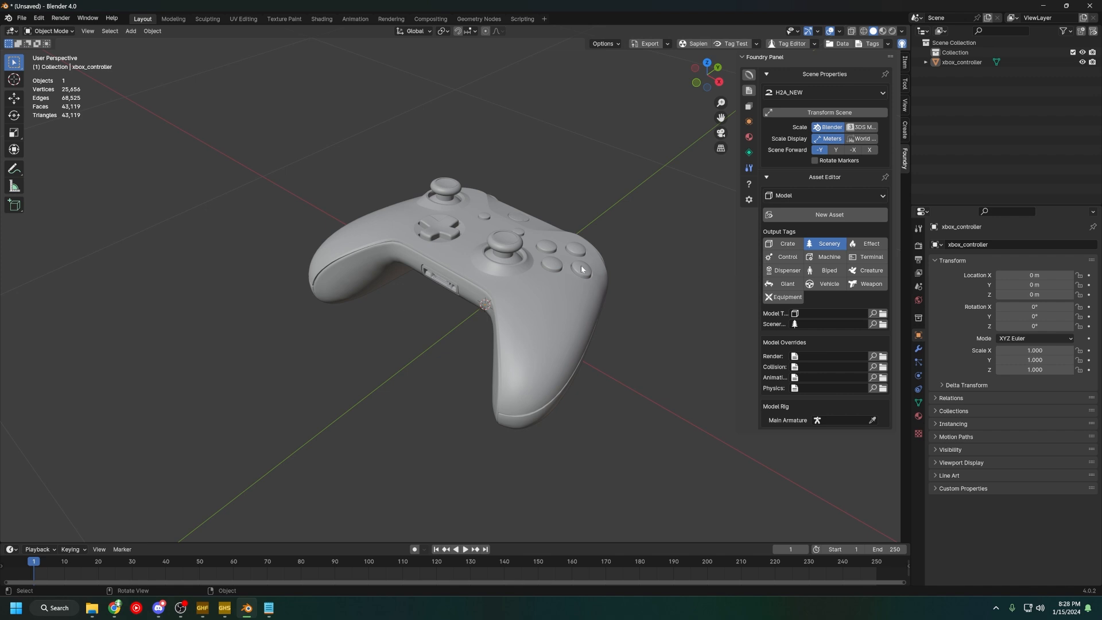
Examine the controller model from several sides to check which way it faces relative to the scene axes
middle_drag(553, 274, 469, 263)
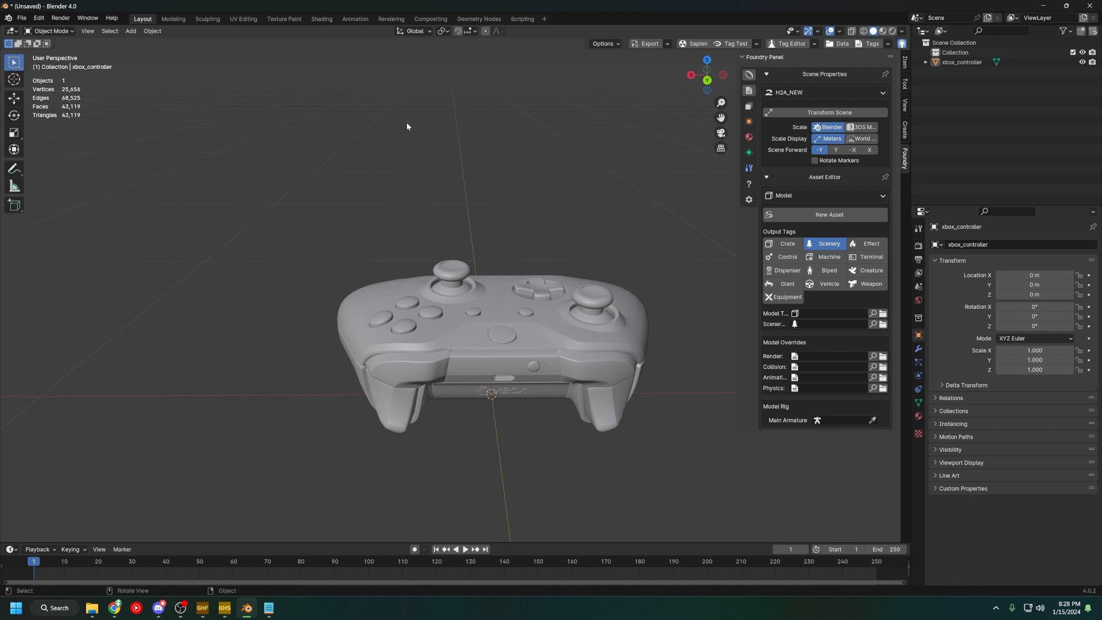
middle_drag(406, 165, 540, 238)
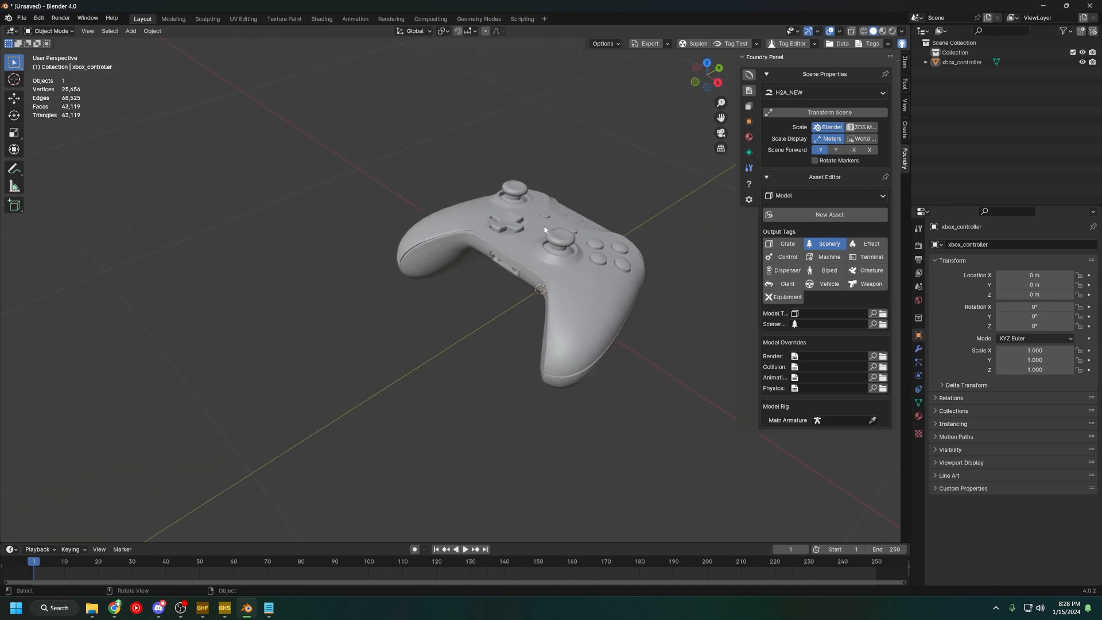
middle_drag(632, 209, 594, 223)
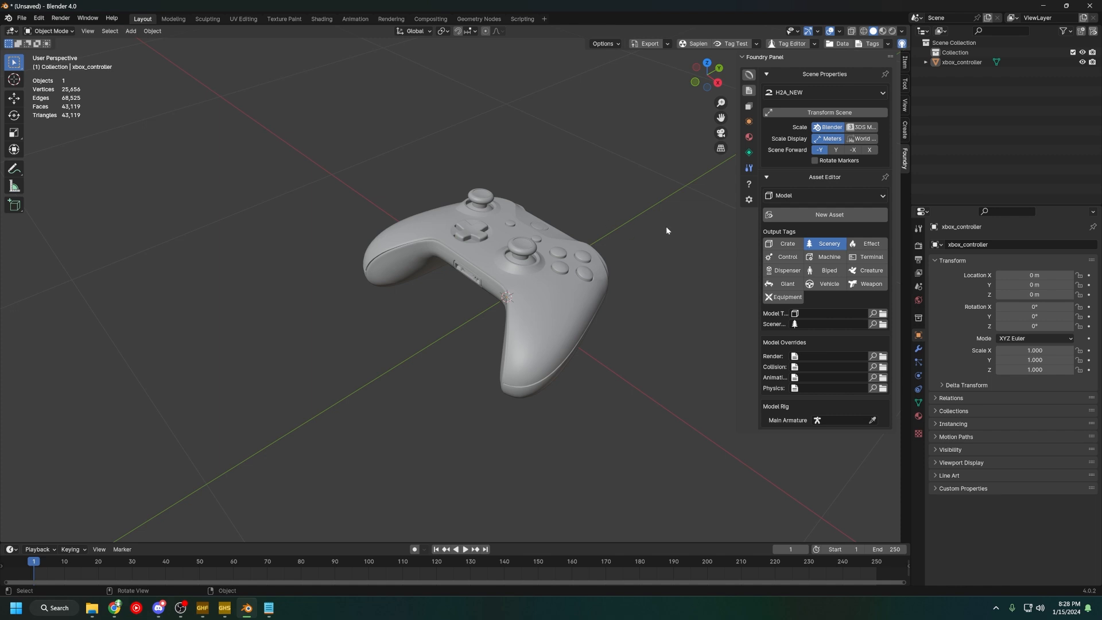
middle_drag(654, 256, 633, 233)
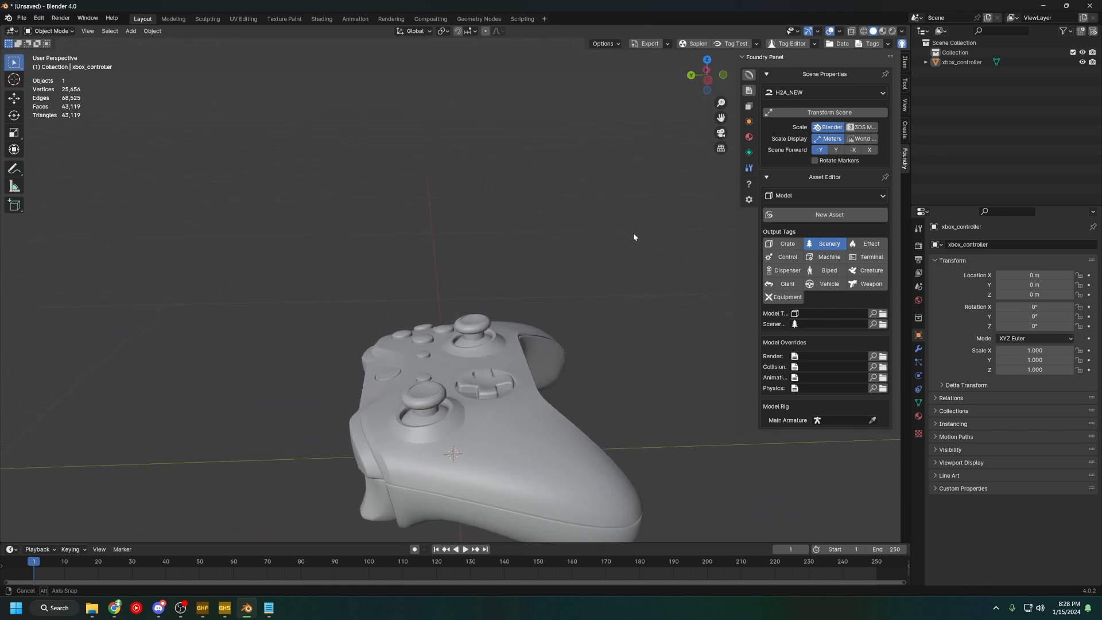
middle_drag(451, 146, 554, 281)
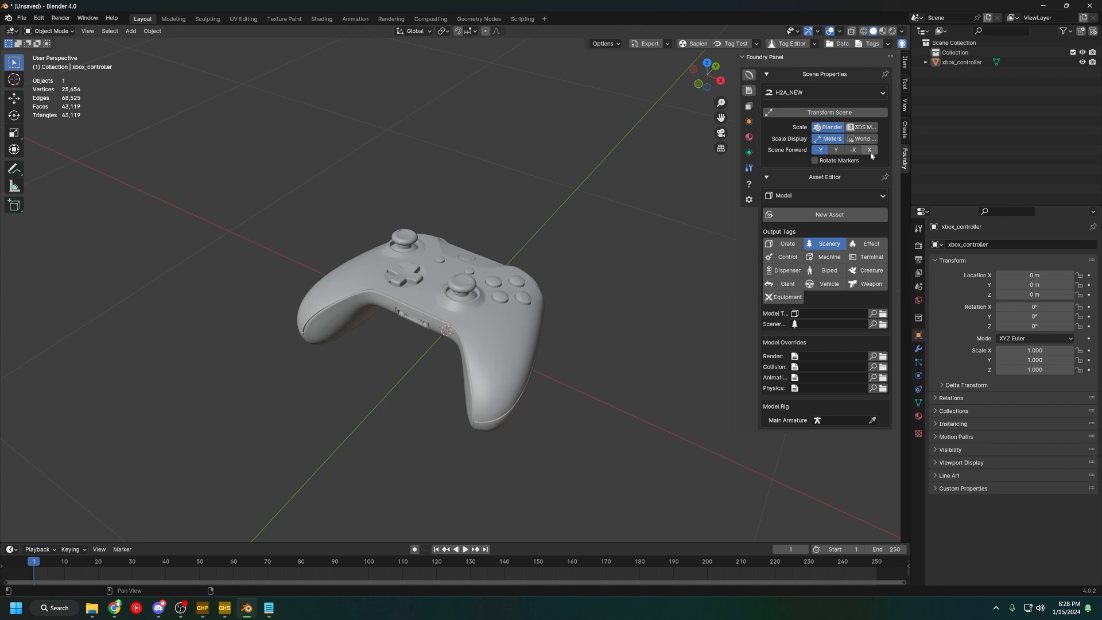
scroll(493, 227, up, 2)
middle_drag(515, 224, 549, 256)
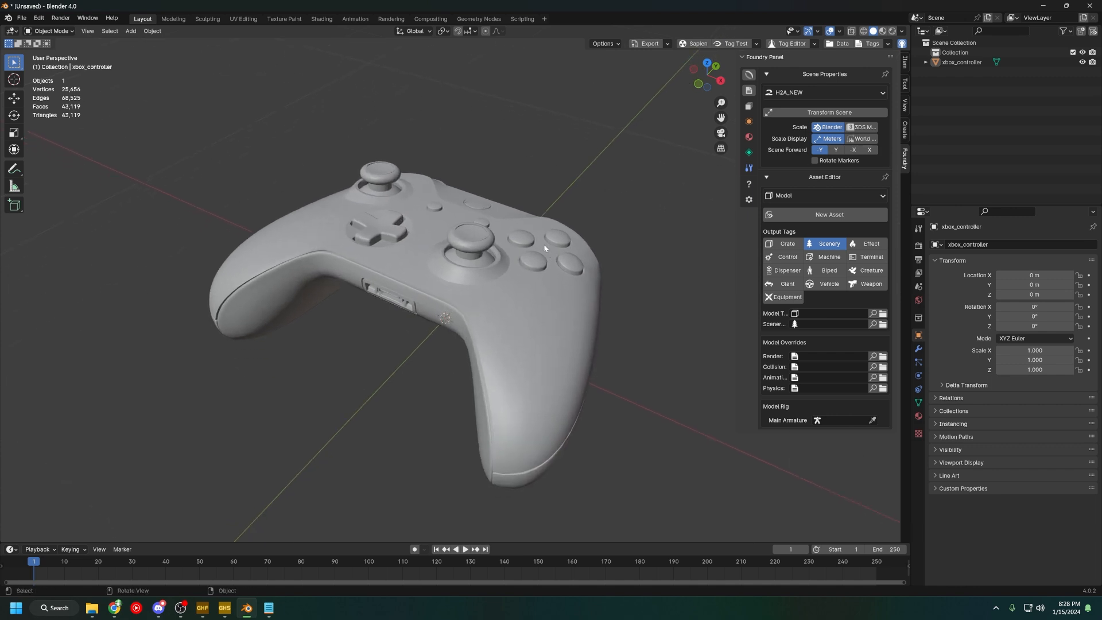
middle_drag(541, 306, 456, 345)
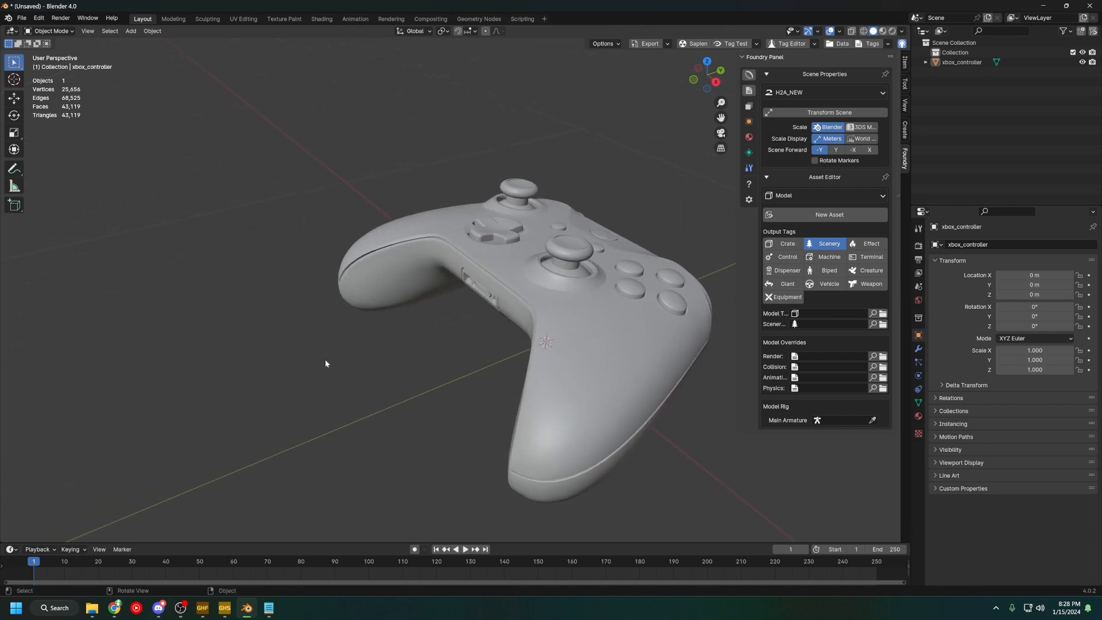
scroll(531, 356, down, 3)
middle_drag(529, 373, 474, 324)
middle_drag(308, 379, 455, 370)
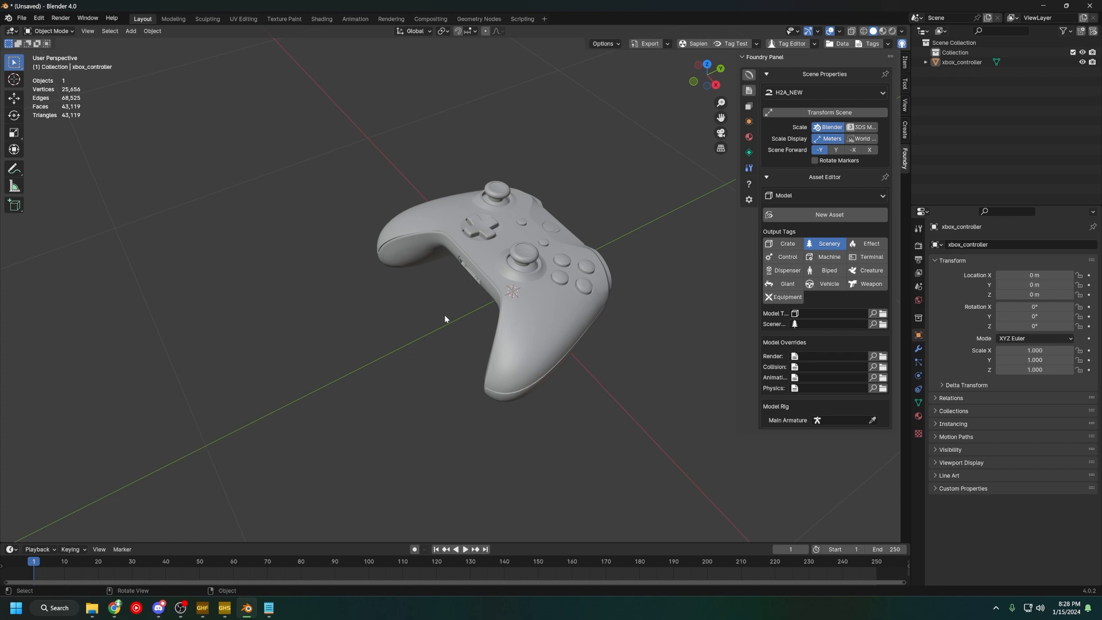
middle_drag(438, 317, 479, 328)
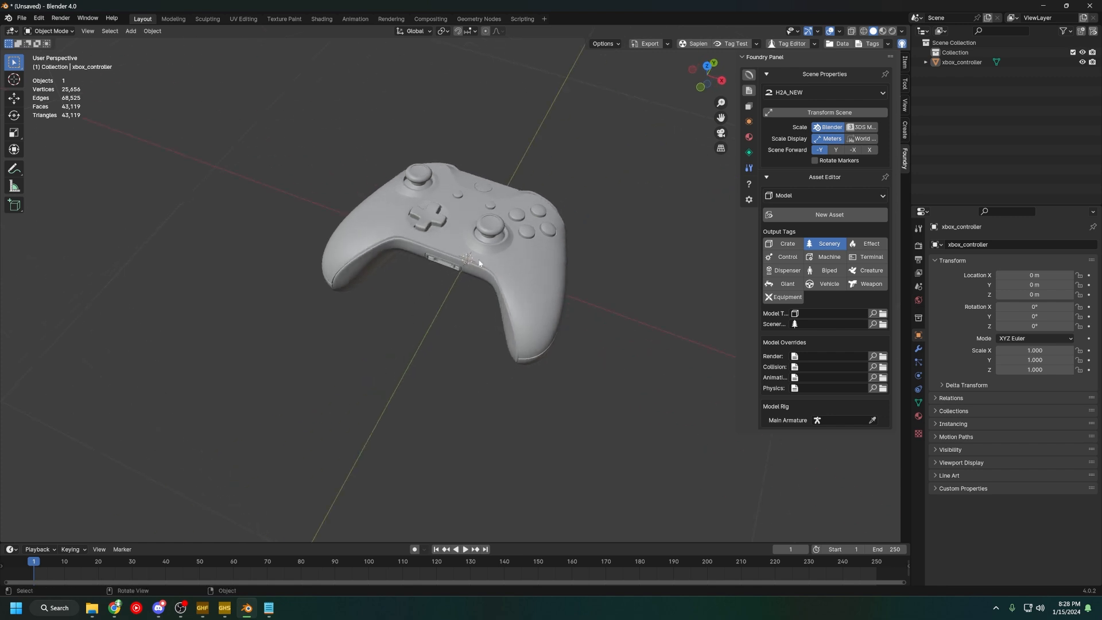
middle_drag(594, 333, 664, 303)
middle_drag(534, 159, 577, 216)
middle_drag(666, 287, 438, 326)
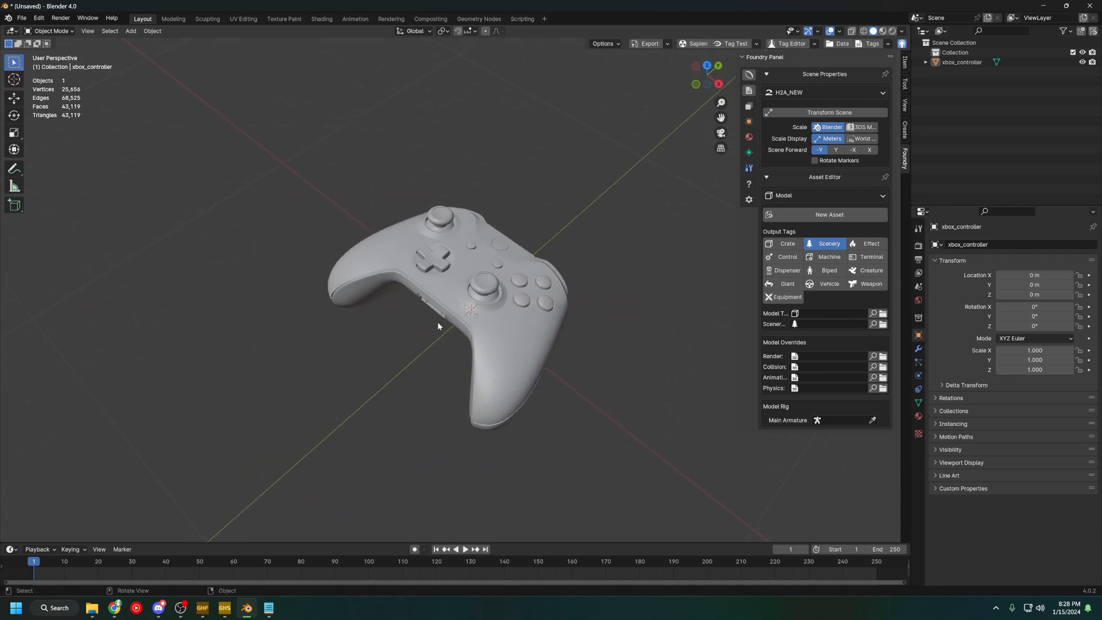
shift+middle_drag(438, 323, 494, 302)
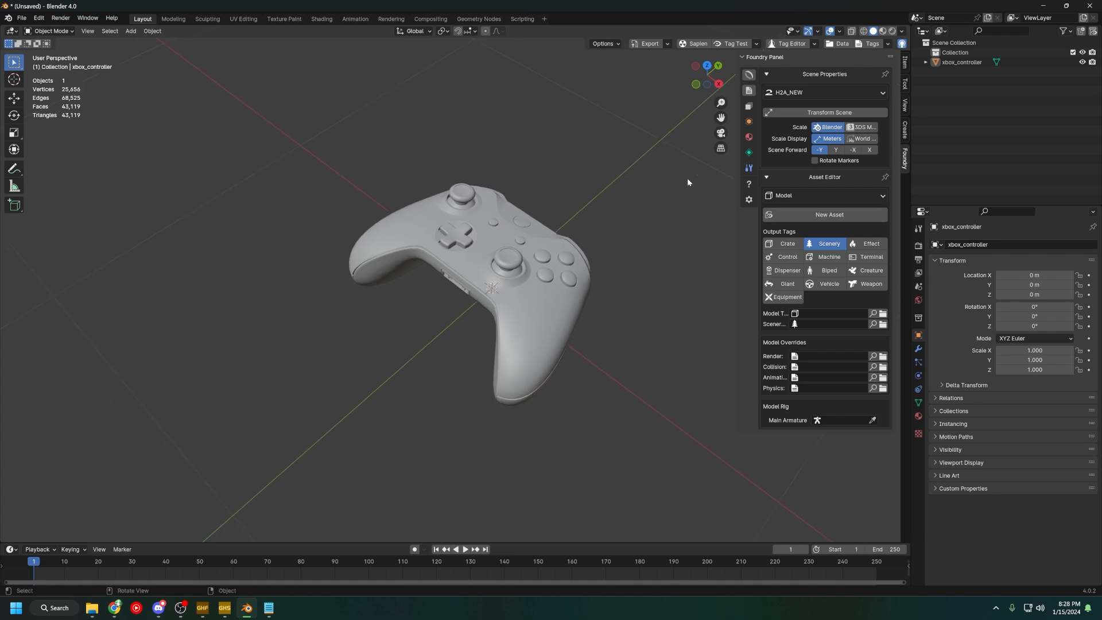
middle_drag(550, 329, 631, 275)
Try X as the scene forward direction and return it to -Y
click(875, 151)
middle_drag(608, 351, 539, 208)
click(820, 150)
middle_drag(597, 270, 505, 250)
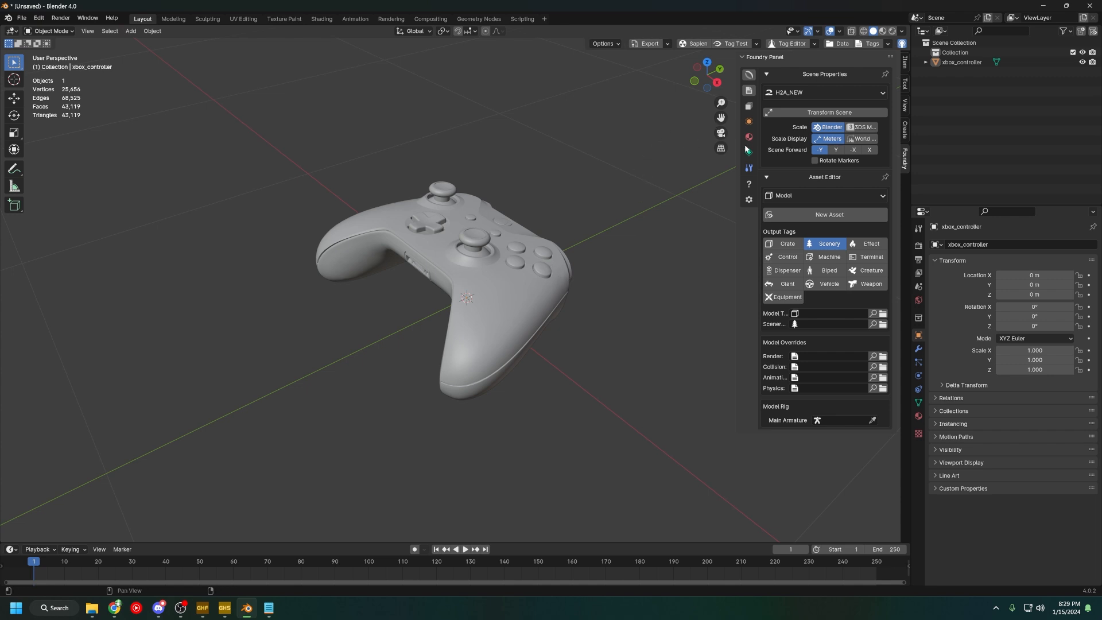
Widen the Foundry settings area, try the 3DS Max scene scale and return the scale to Blender
drag(739, 143, 670, 160)
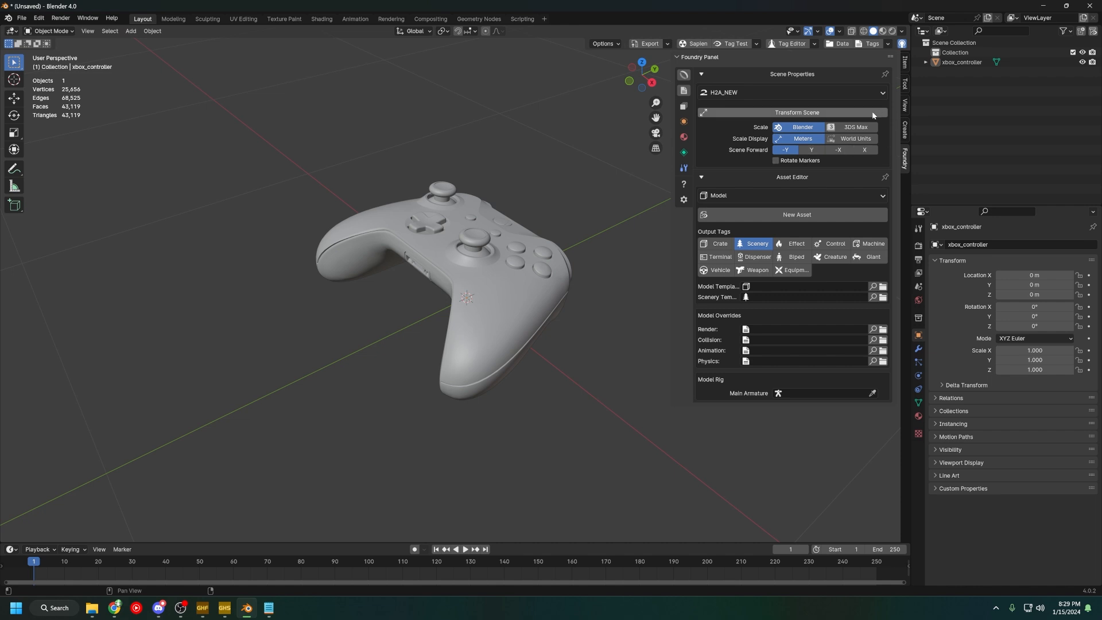
click(856, 128)
scroll(528, 229, down, 4)
click(807, 129)
click(856, 126)
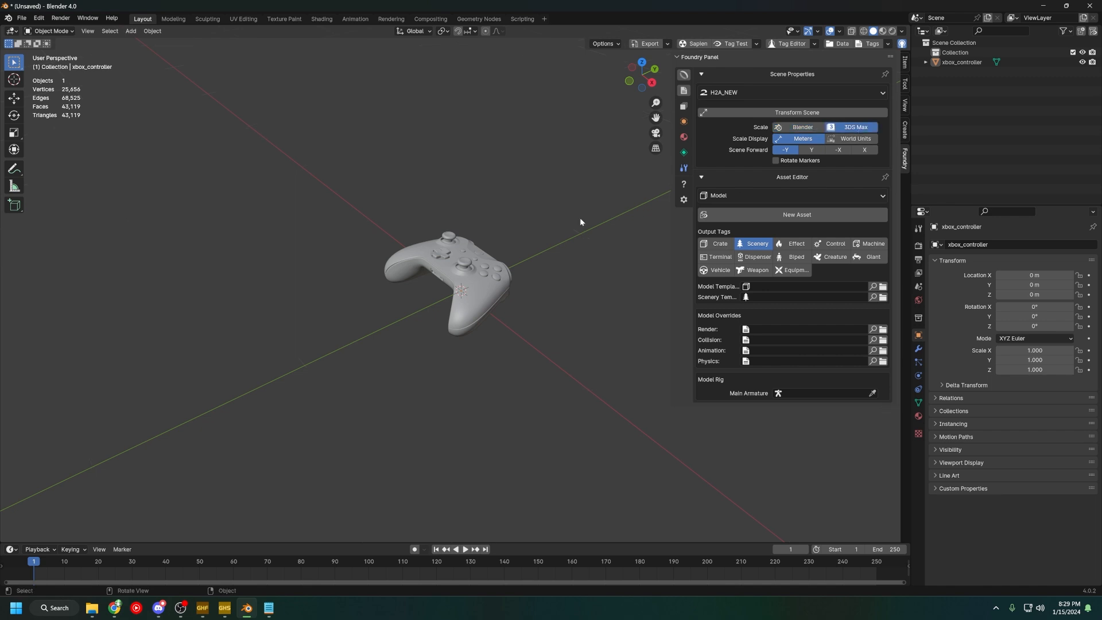
scroll(502, 279, up, 10)
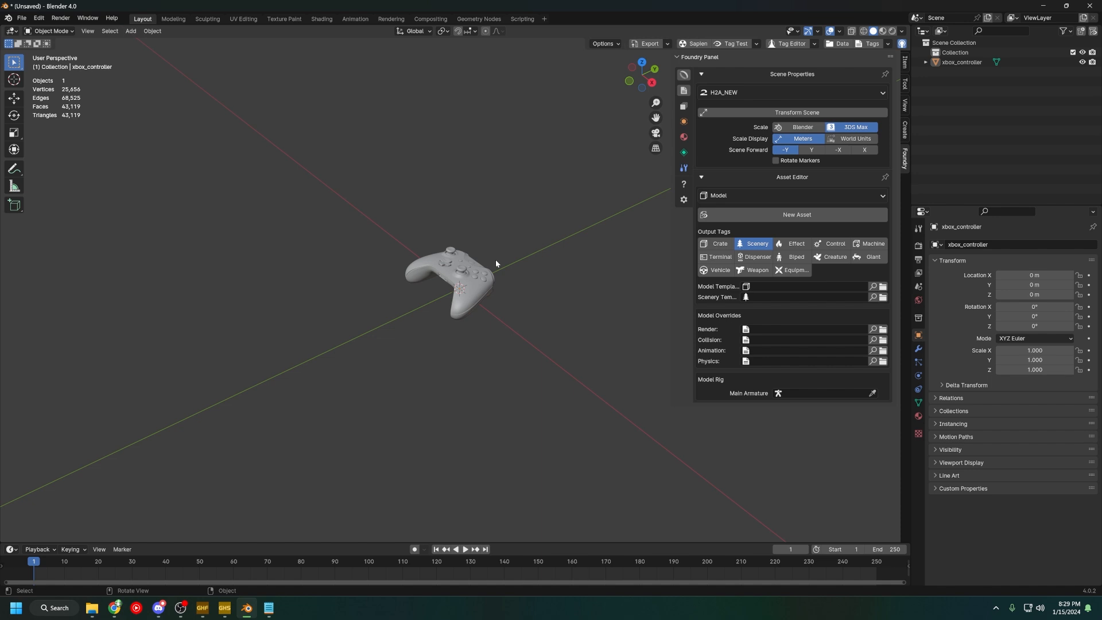
click(802, 127)
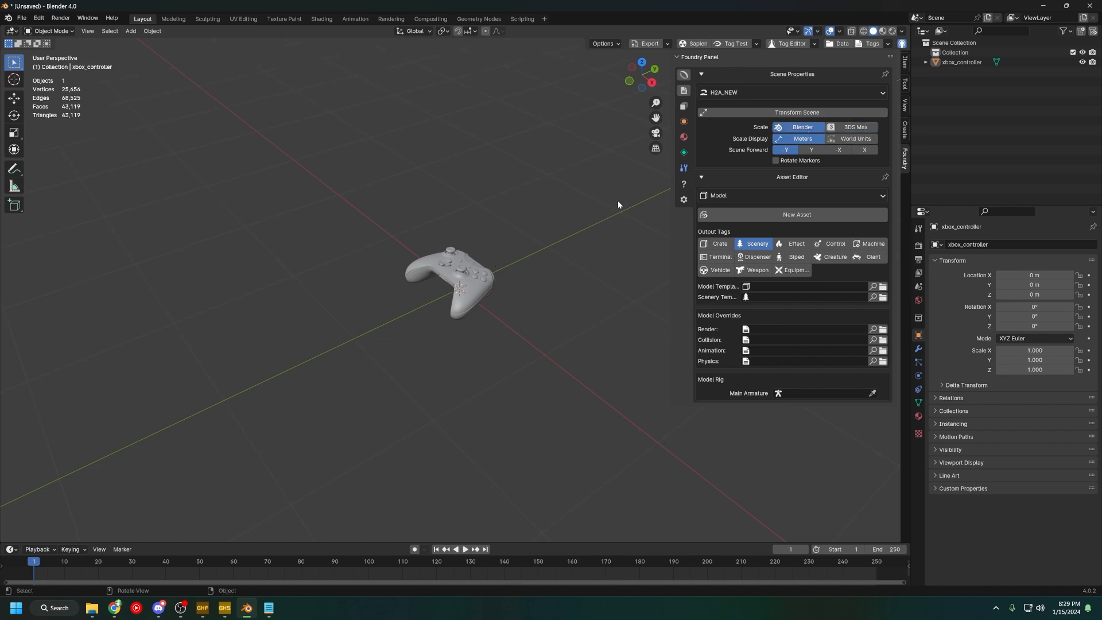
Review the asset types available in the Foundry asset editor
scroll(500, 250, up, 2)
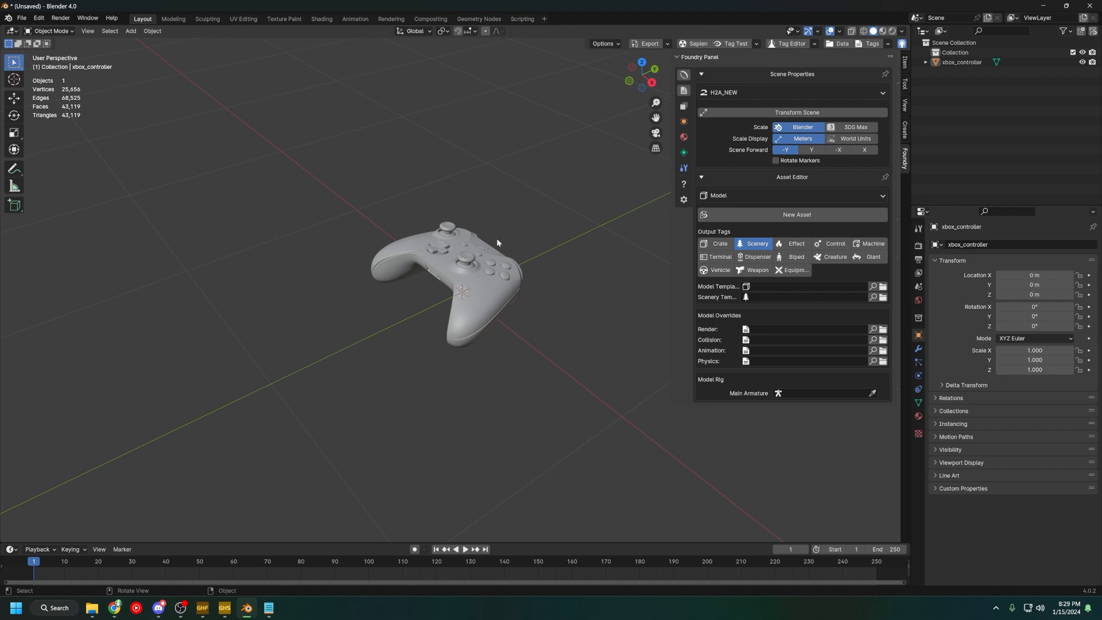
scroll(546, 294, up, 2)
middle_drag(546, 294, 538, 273)
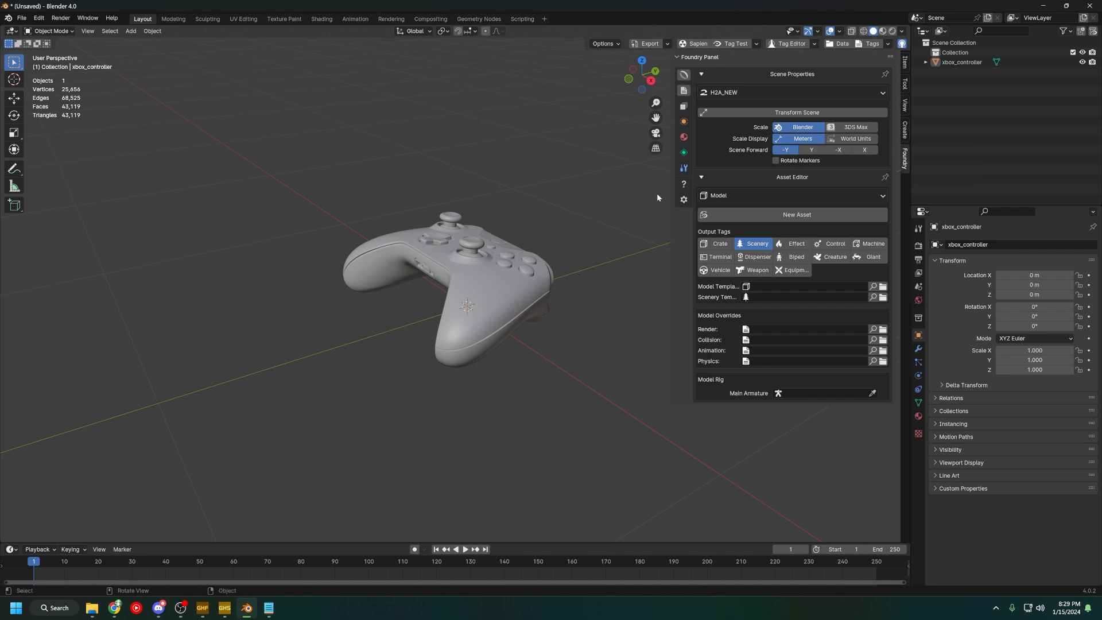
middle_drag(521, 247, 574, 250)
click(747, 195)
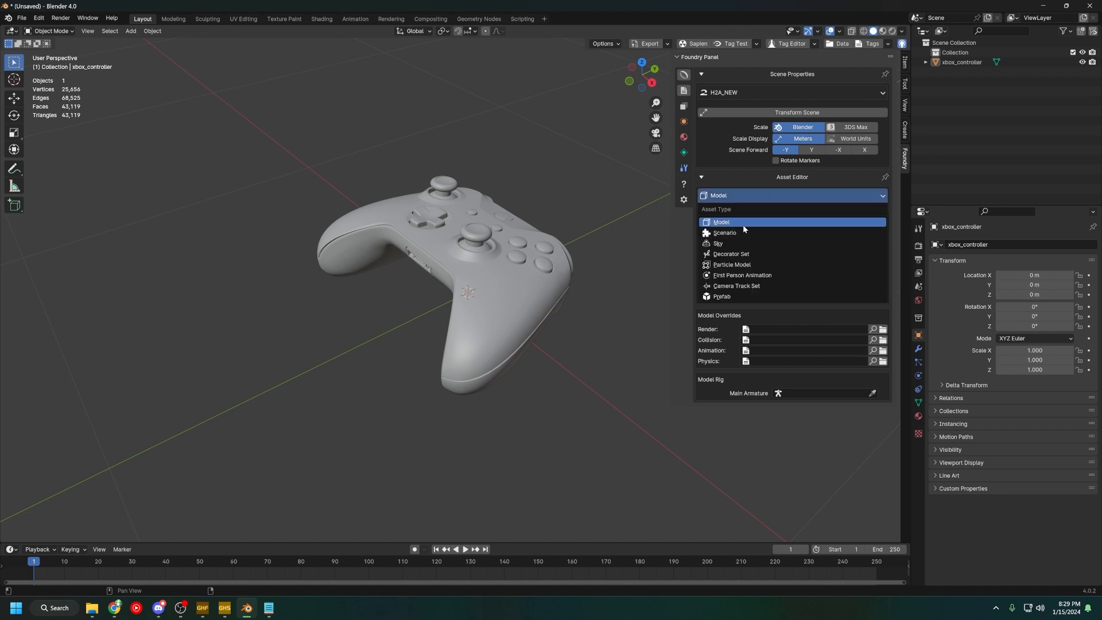
click(773, 195)
Show the Foundry object properties and select the xbox_controller mesh in the viewport
middle_drag(573, 256, 609, 238)
scroll(606, 265, up, 2)
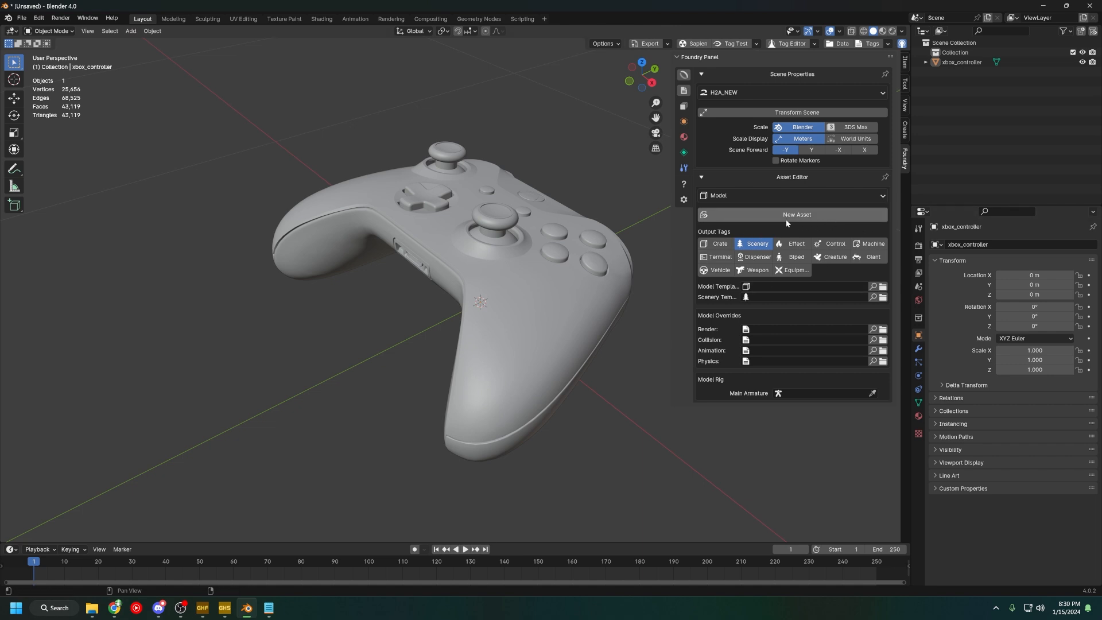
mouse_move(620, 255)
middle_down()
mouse_move(580, 265)
mouse_move(600, 261)
middle_up()
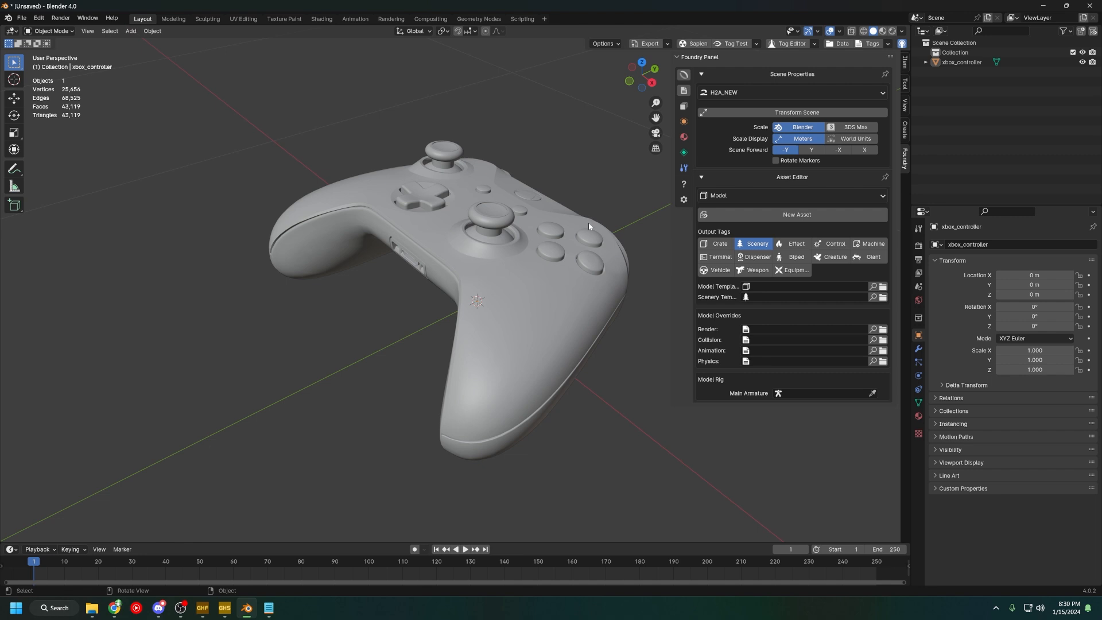
shift+middle_drag(588, 222, 591, 226)
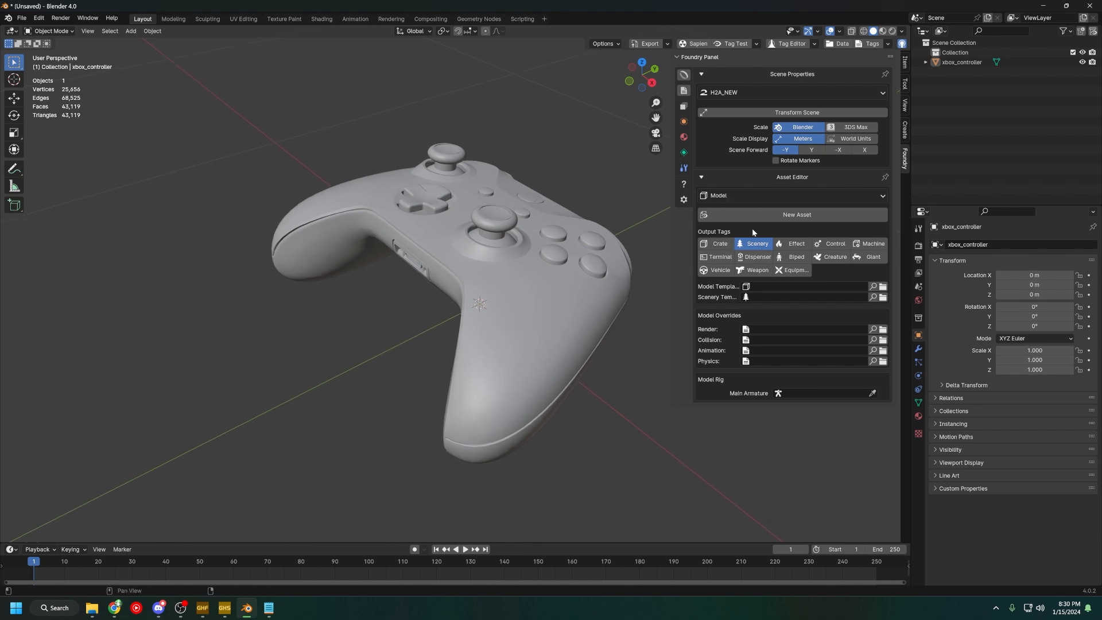
click(684, 106)
click(683, 123)
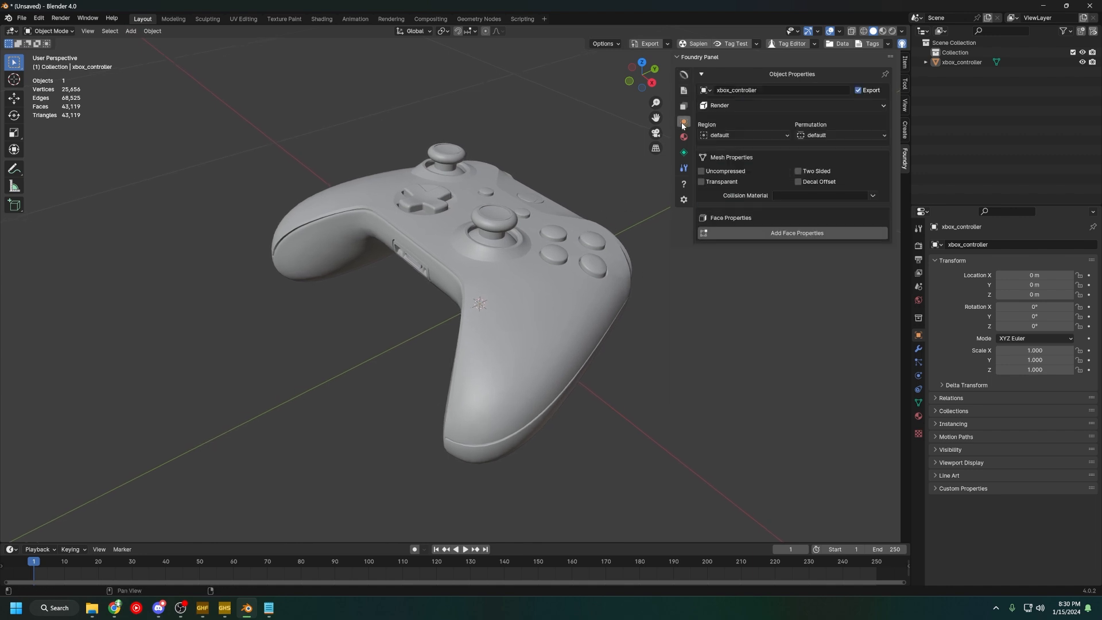
mouse_move(542, 264)
shift+middle_down()
mouse_move(521, 255)
mouse_move(530, 265)
shift+middle_up()
click(521, 254)
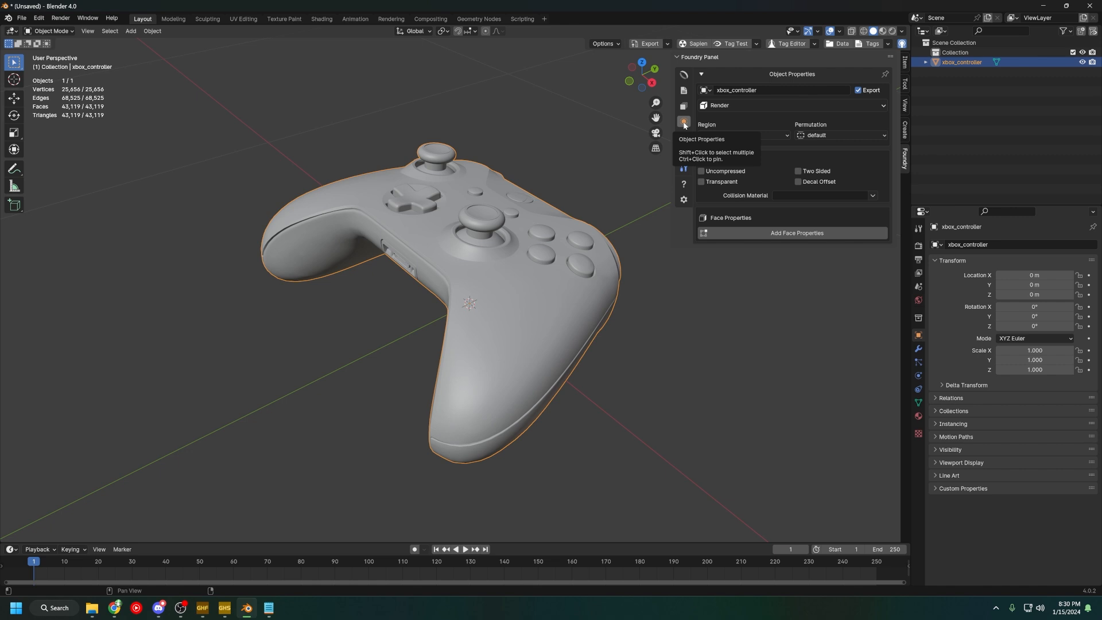
Review the mesh types that can be assigned to the controller, including Render, Collision and Physics
middle_drag(507, 284, 514, 280)
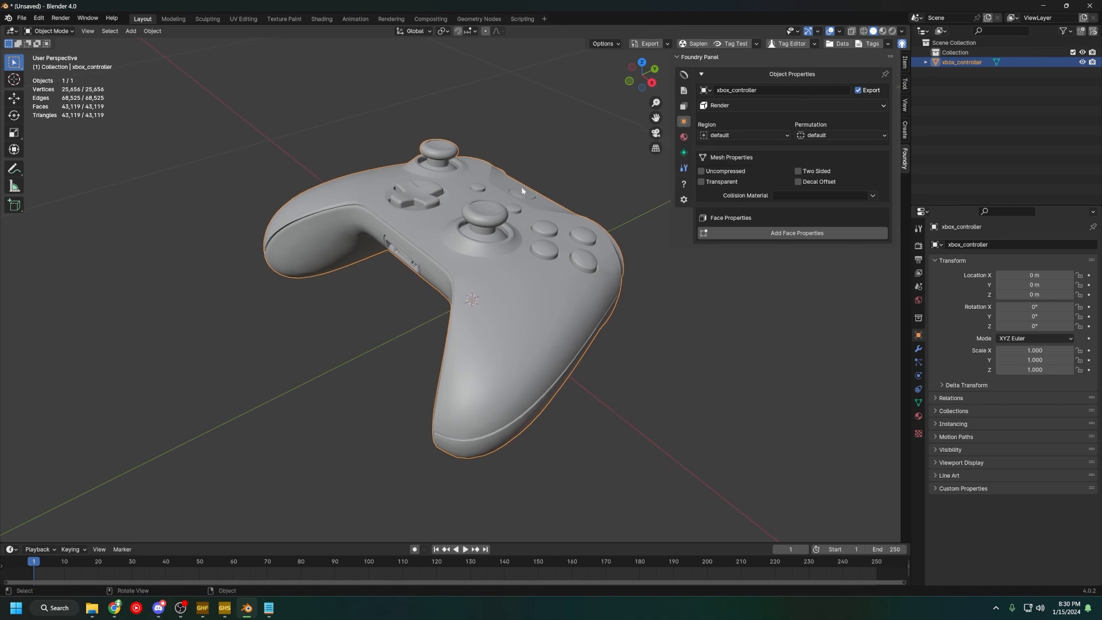
shift+middle_drag(544, 188, 551, 184)
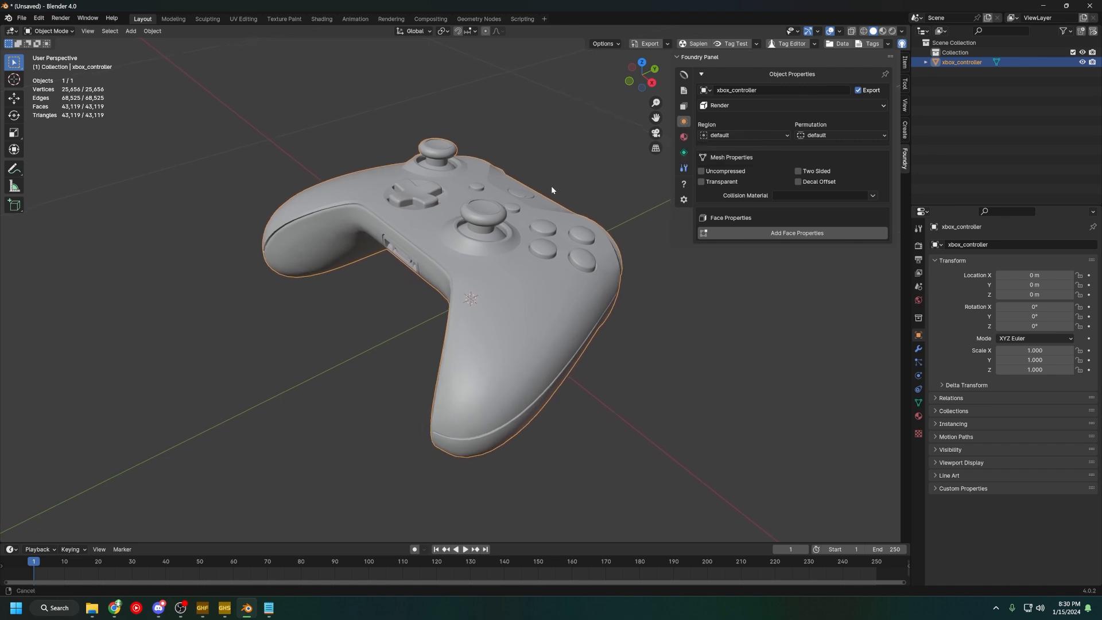
click(725, 105)
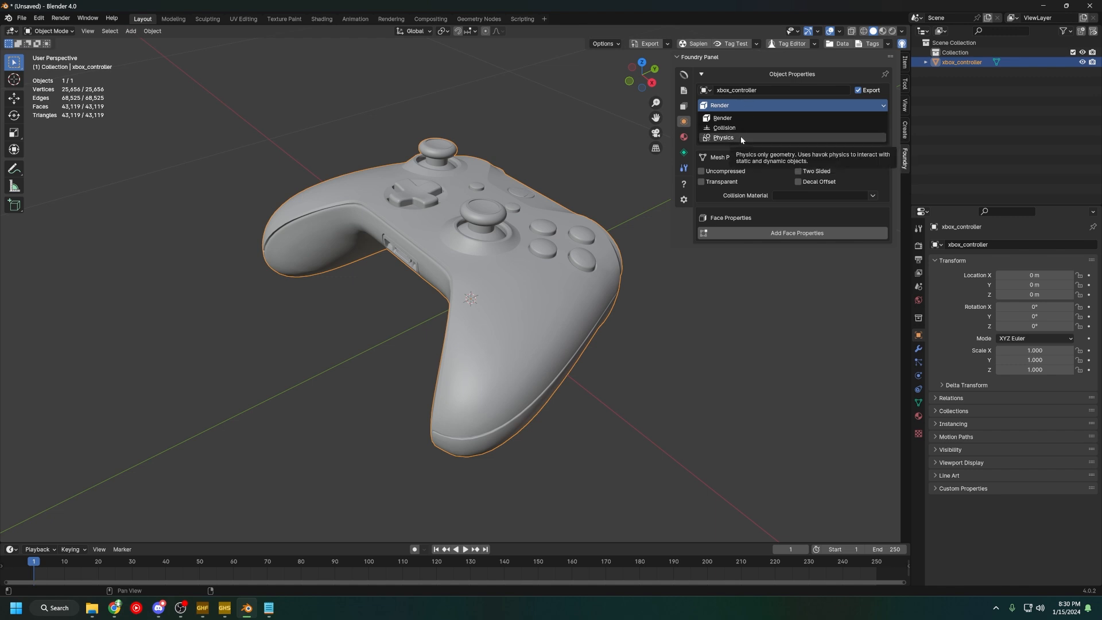
click(757, 103)
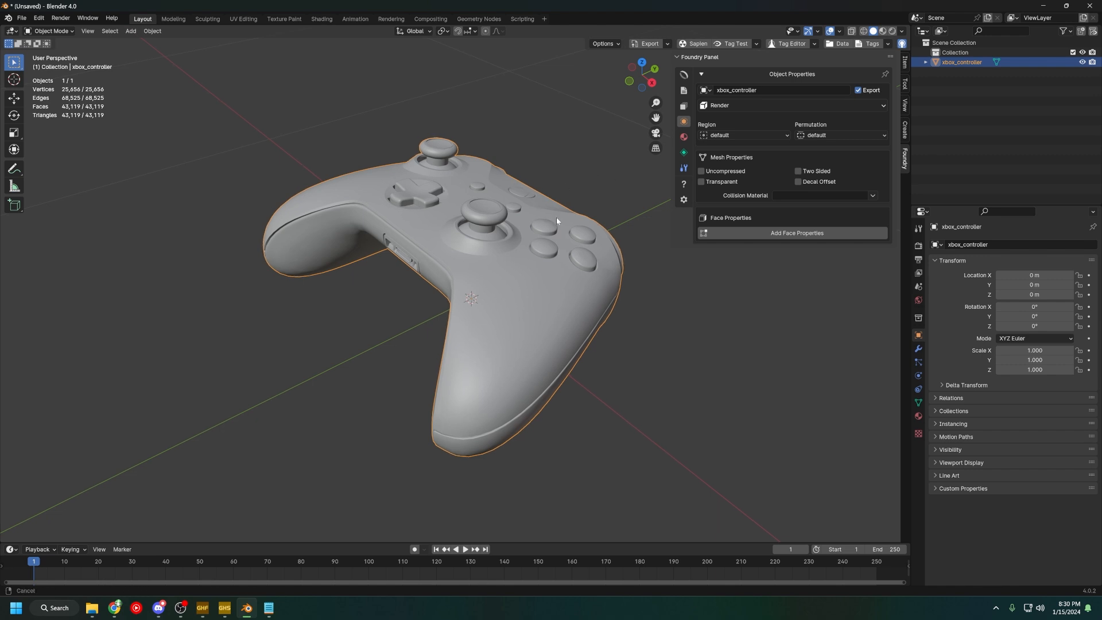
middle_drag(552, 219, 622, 167)
shift+middle_drag(559, 190, 568, 194)
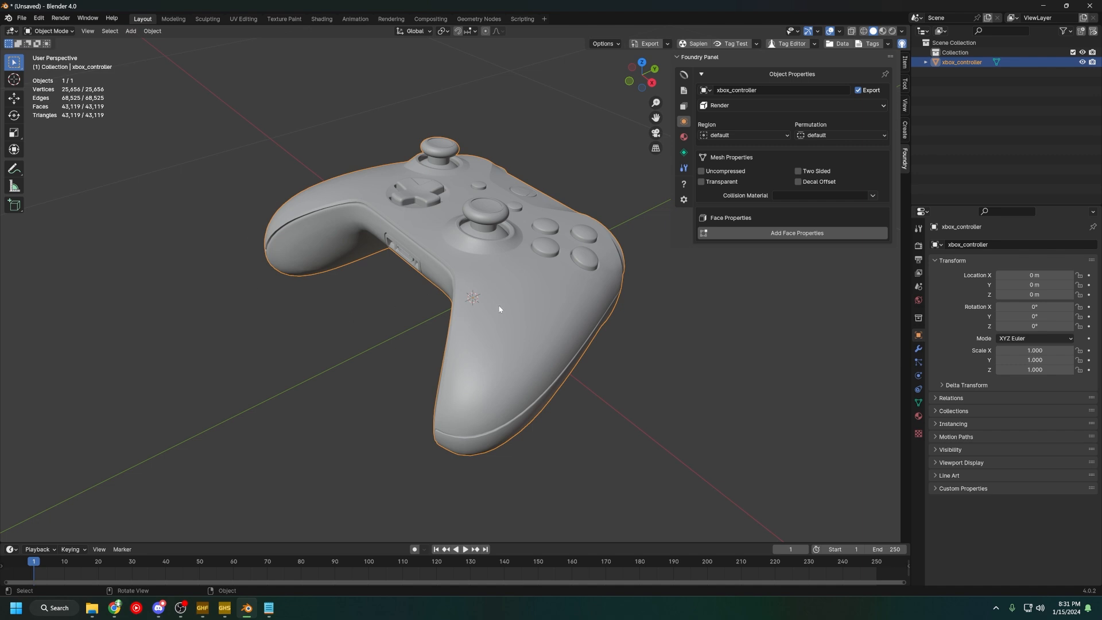
Enable the Uncompressed mesh property for the xbox_controller object
scroll(499, 309, up, 2)
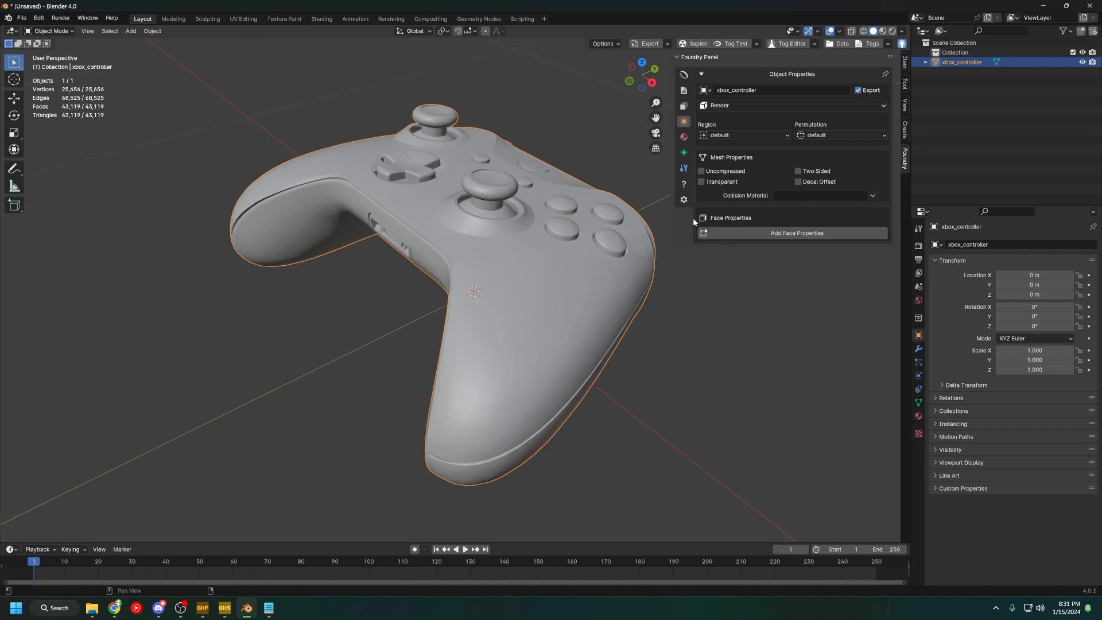
scroll(559, 272, up, 1)
click(701, 171)
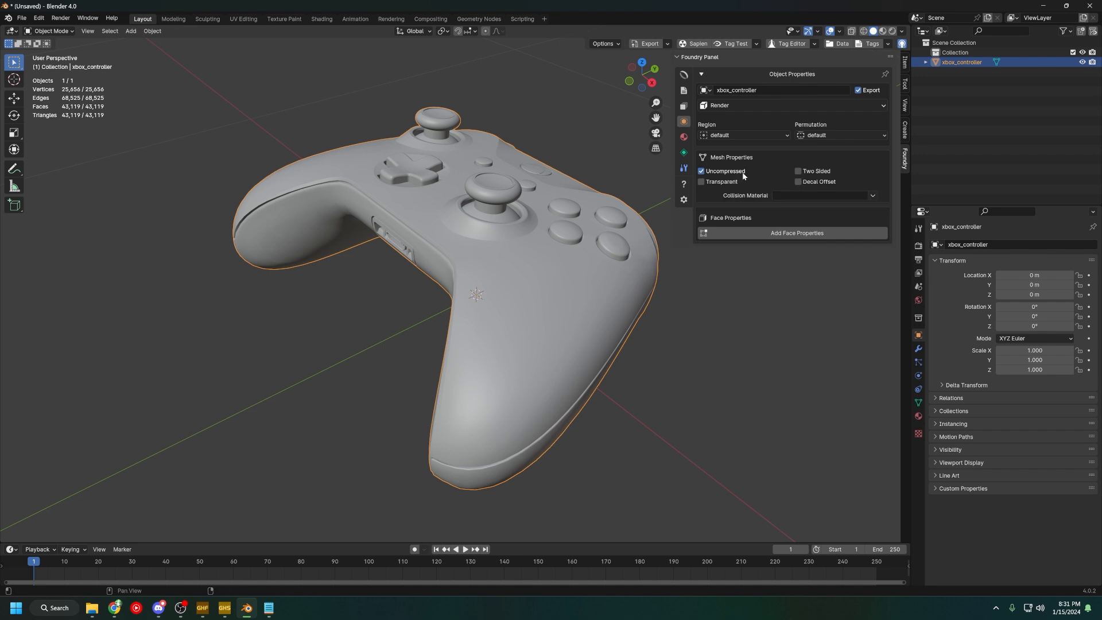
Examine the controller's geometry and its Foundry face properties list in Edit Mode, and return to Object Mode
key(Tab)
middle_drag(514, 298, 553, 326)
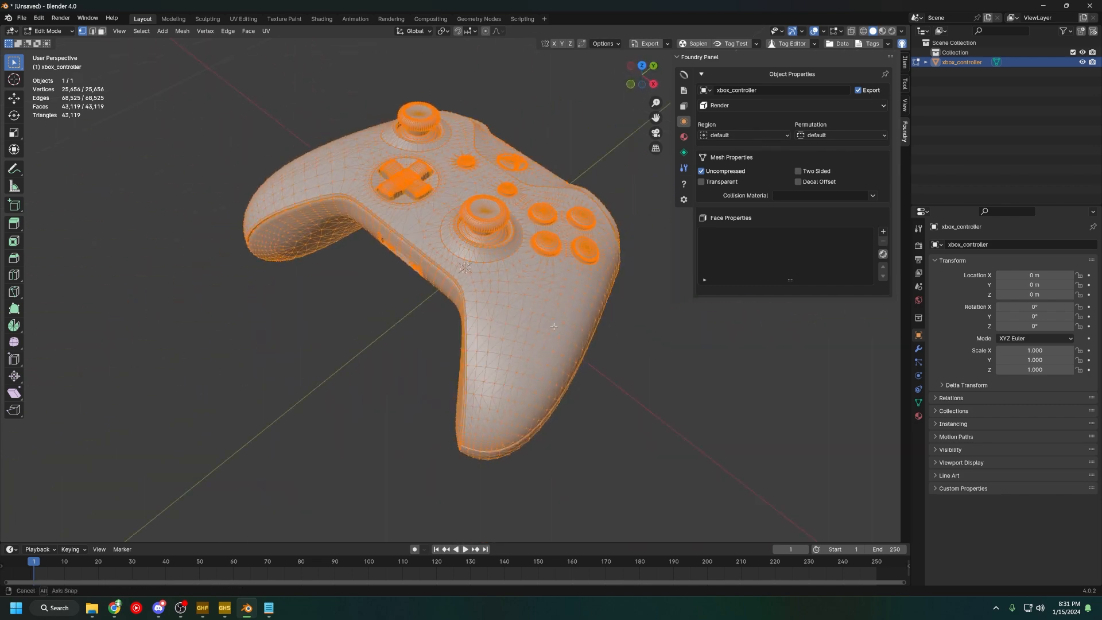
key(Tab)
shift+middle_drag(497, 281, 484, 287)
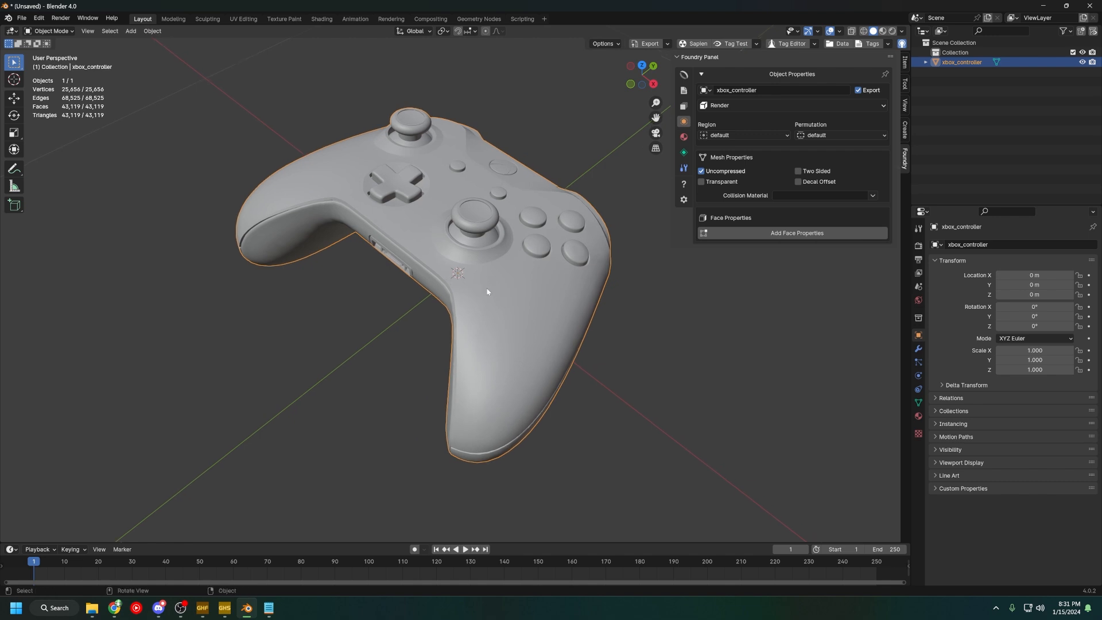
middle_drag(487, 292, 579, 195)
Review the Foundry asset editor settings and the scene properties, including the scale options
click(683, 91)
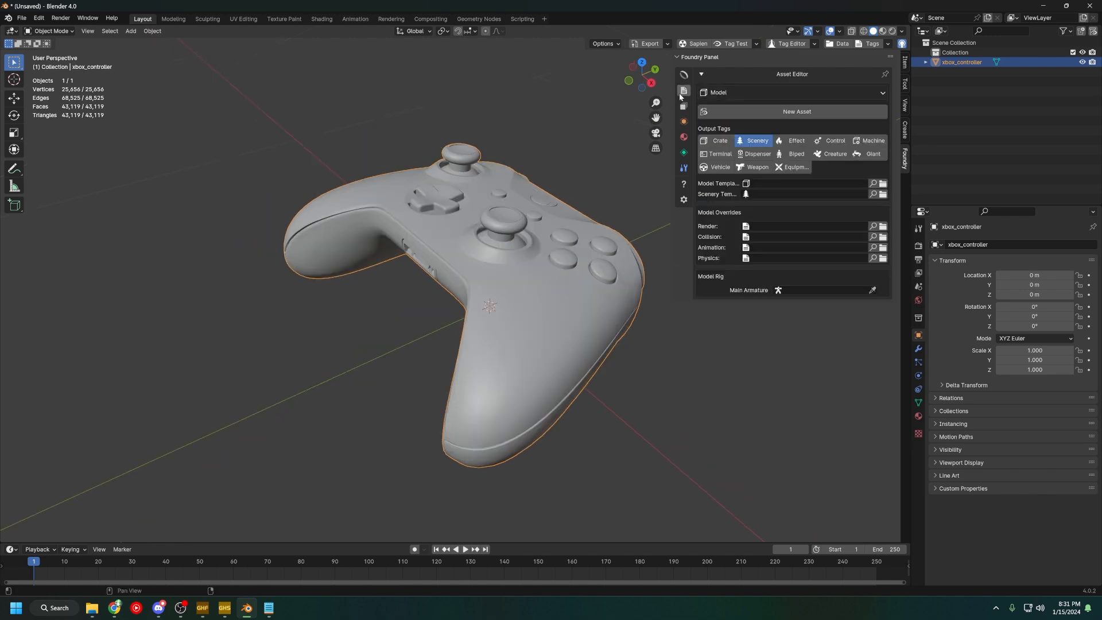
scroll(306, 168, down, 1)
shift+middle_drag(572, 158, 553, 165)
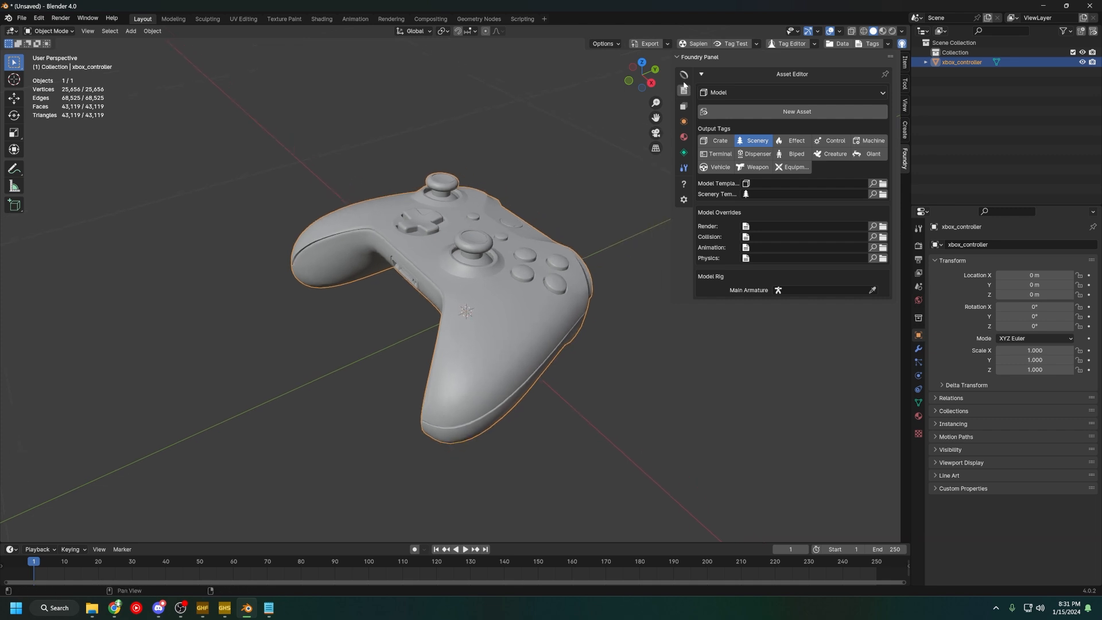
click(683, 119)
click(683, 106)
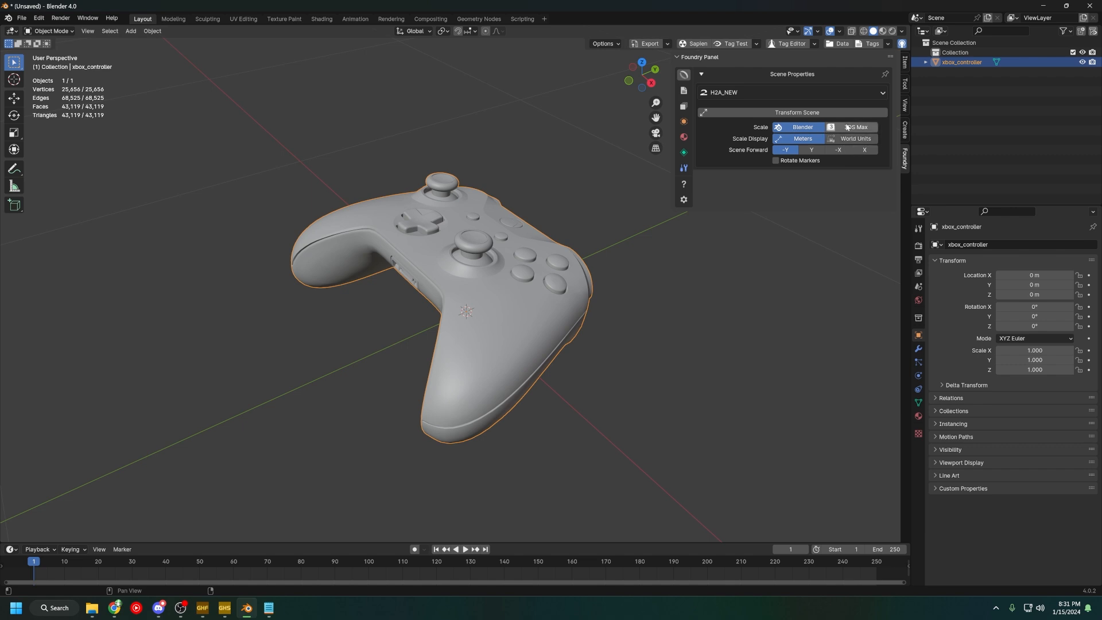
shift+middle_drag(499, 176, 508, 176)
Add a Halo Scale Model Spartan to the scene as a size reference for the controller
click(130, 32)
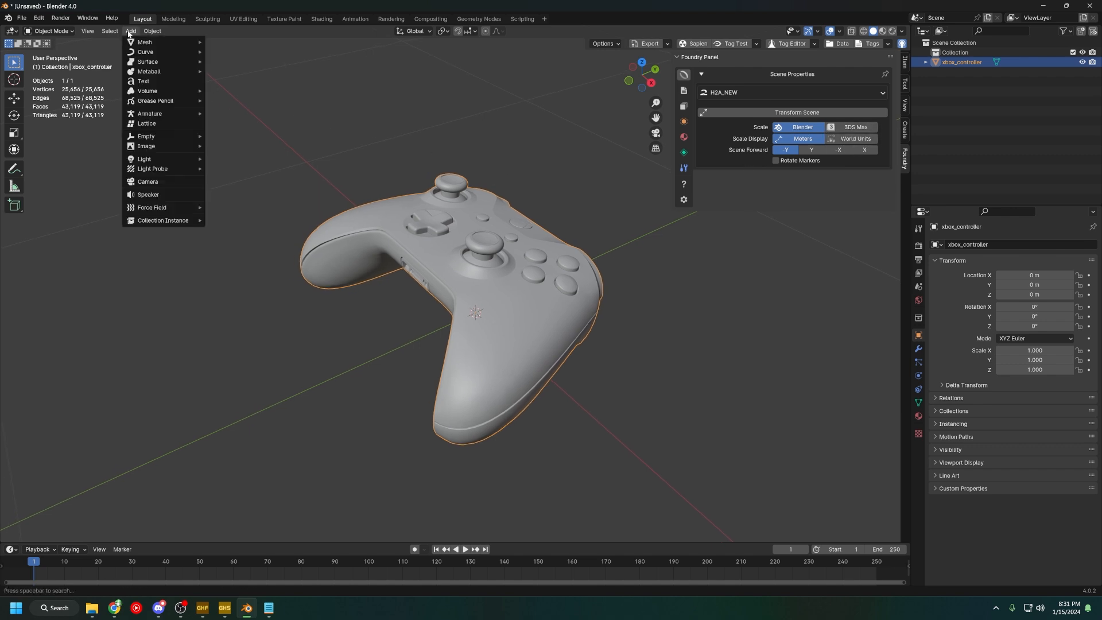
mouse_move(166, 42)
click(240, 157)
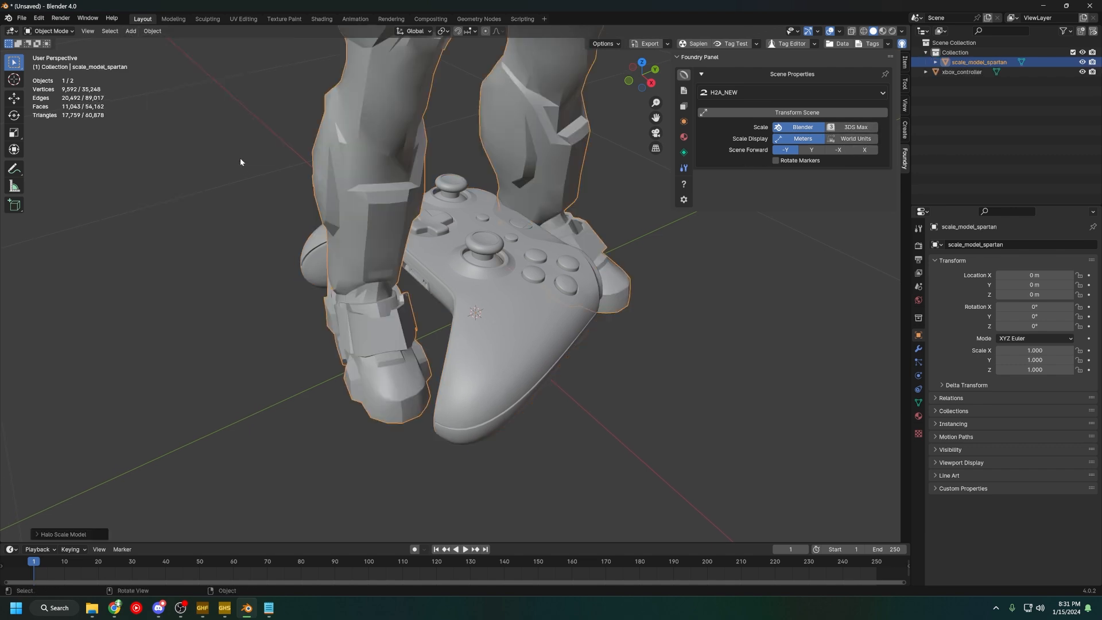
scroll(240, 162, down, 5)
middle_drag(522, 223, 537, 275)
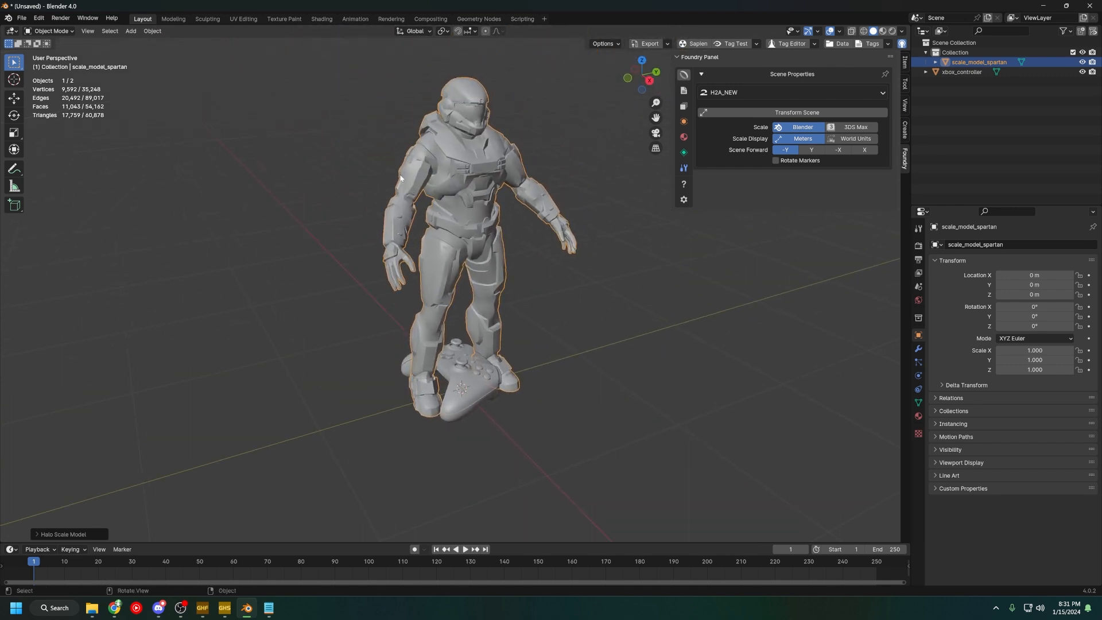
middle_drag(528, 188, 489, 210)
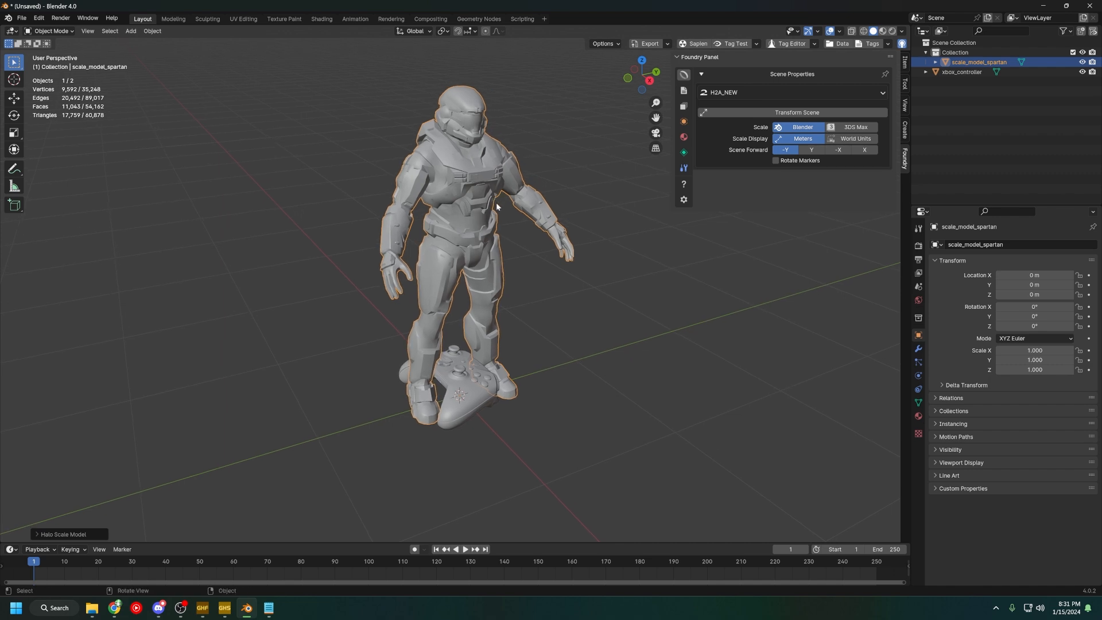
Add a second Halo Scale Model, try its Halo 4 biped and return it to the Halo Reach Spartan
click(131, 31)
mouse_move(145, 42)
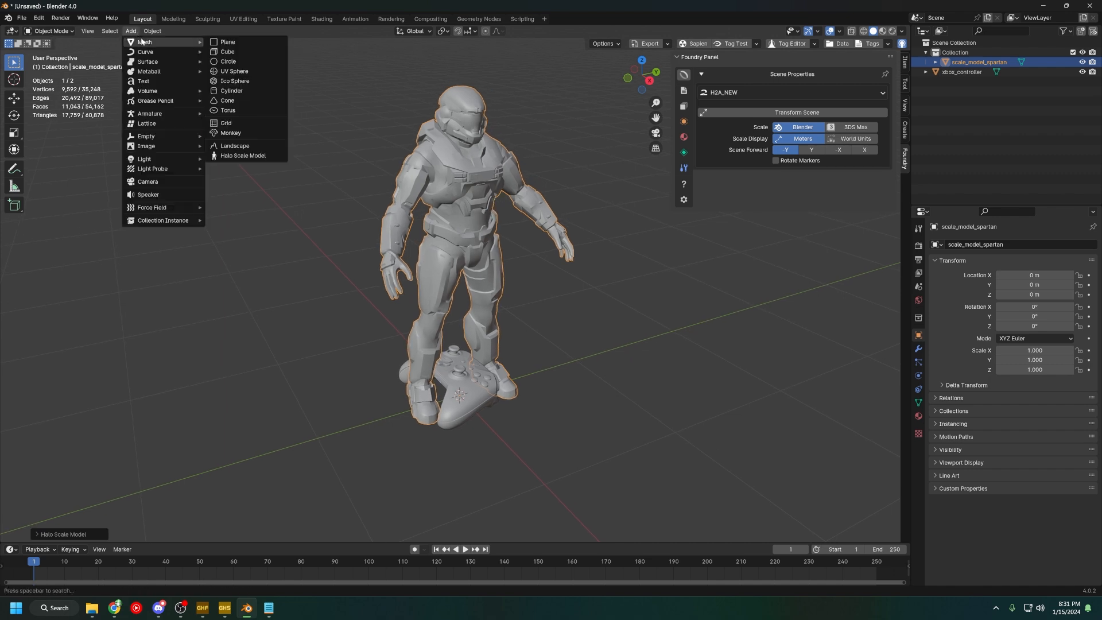
click(253, 156)
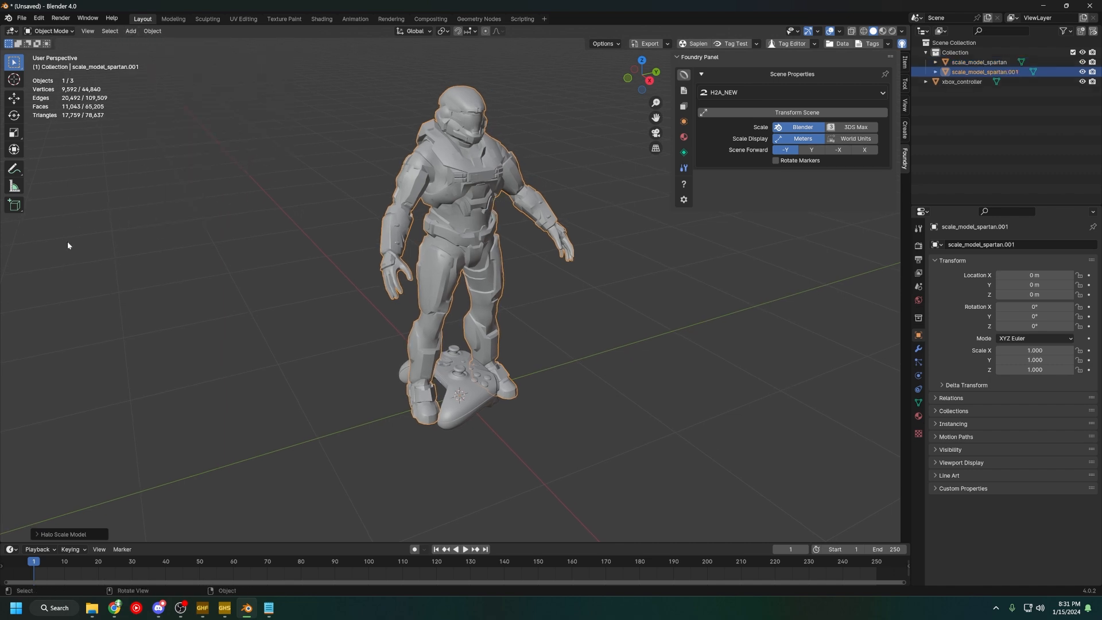
click(90, 533)
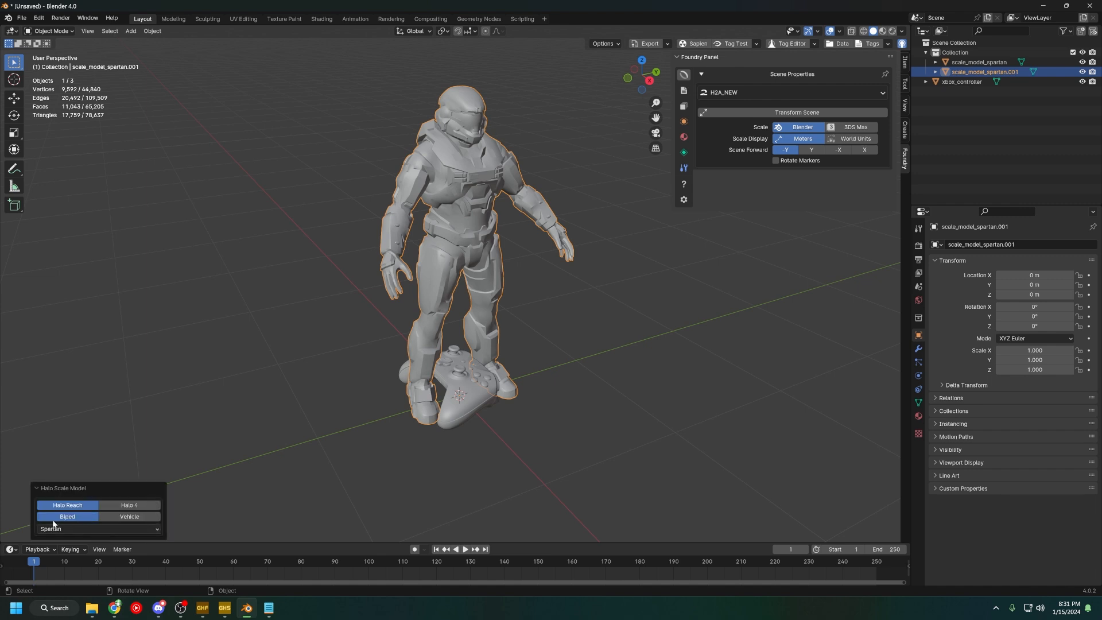
click(128, 506)
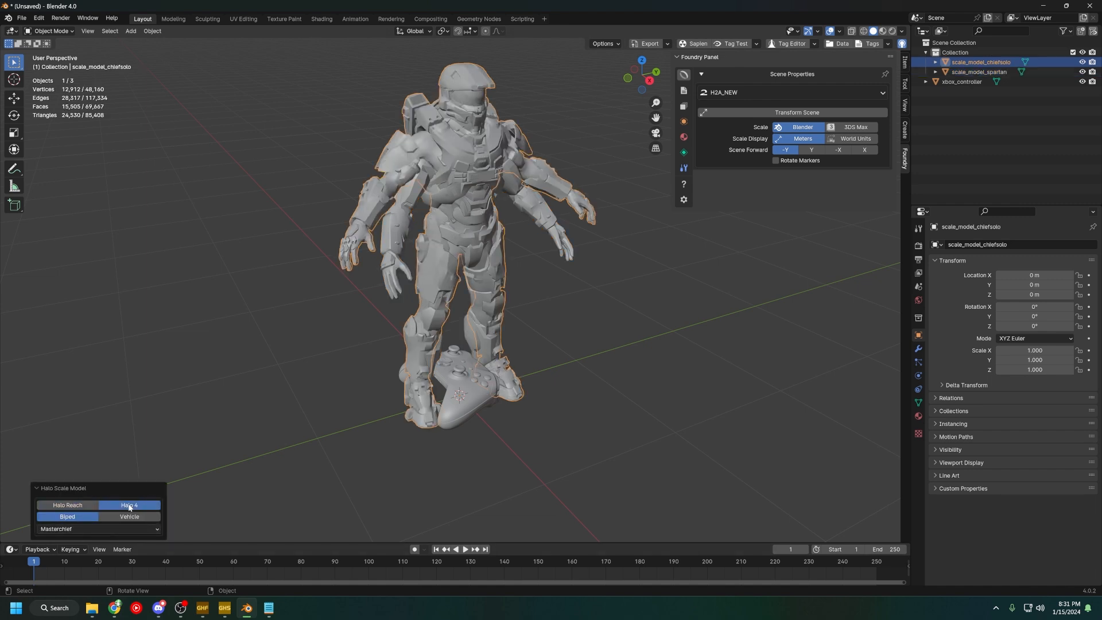
click(83, 507)
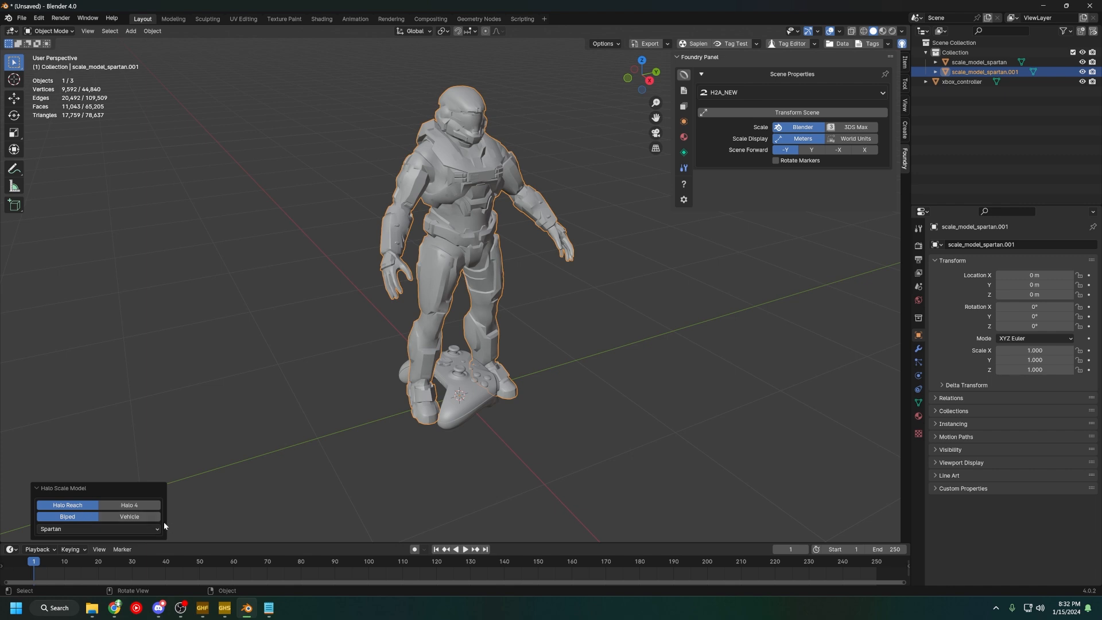
Change the second scale model to the Vehicle type, try the Super Carrier and compare it with the Spartan
click(129, 516)
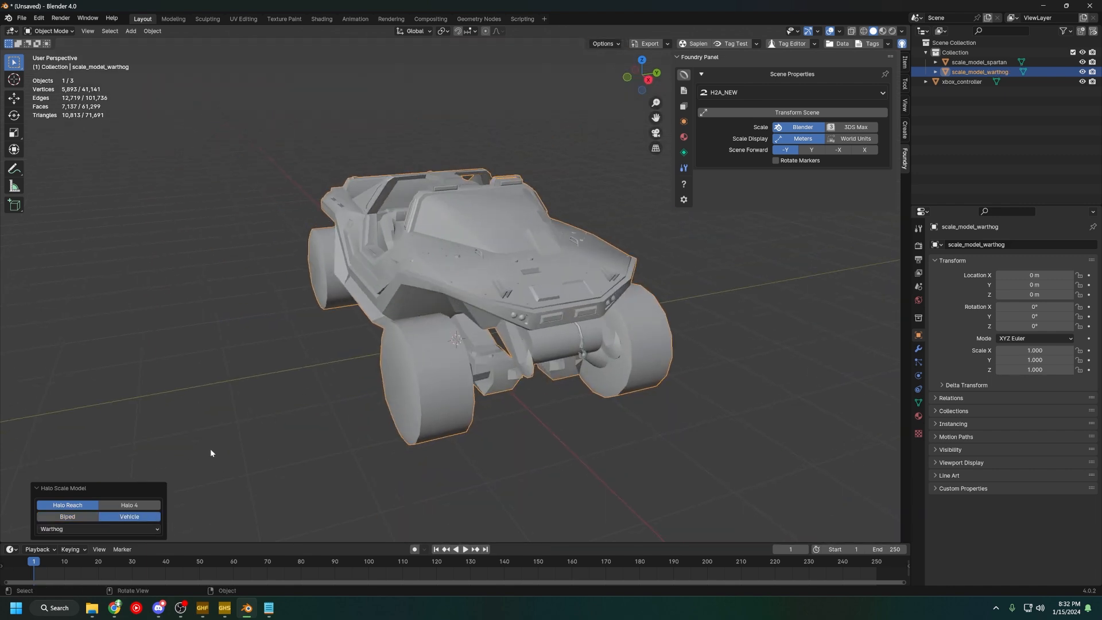
click(76, 529)
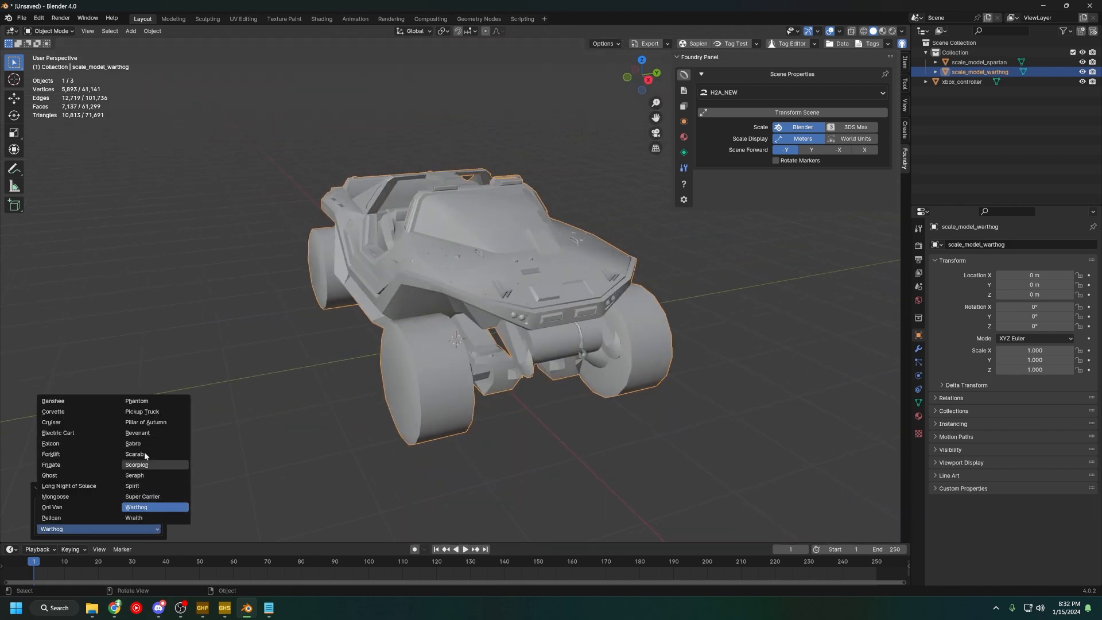
click(150, 497)
scroll(374, 329, down, 10)
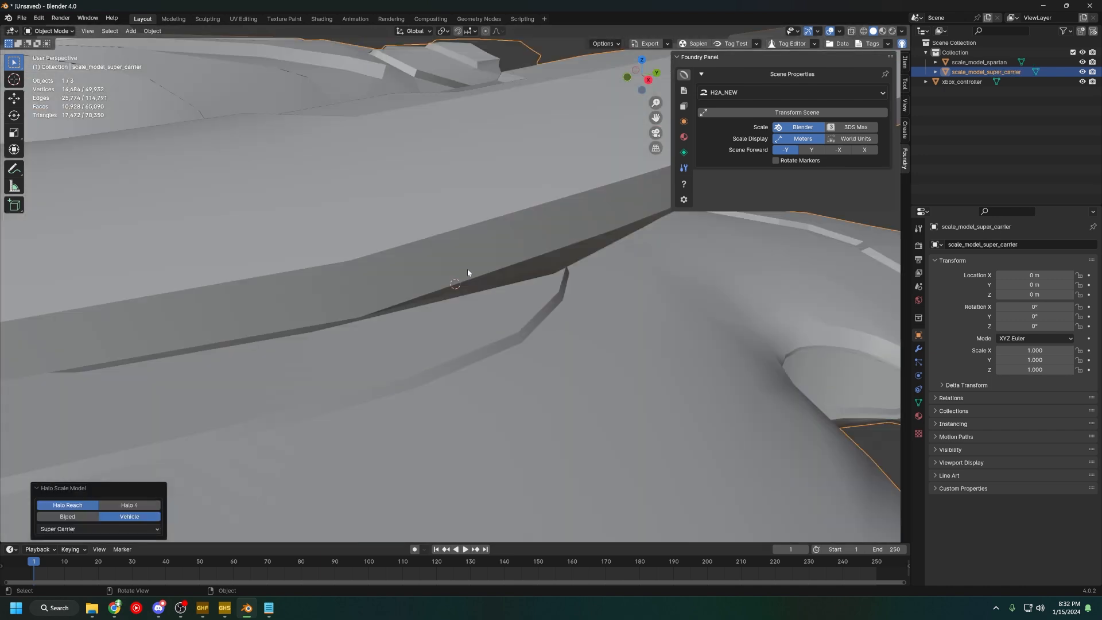
middle_drag(467, 272, 466, 349)
scroll(466, 349, up, 5)
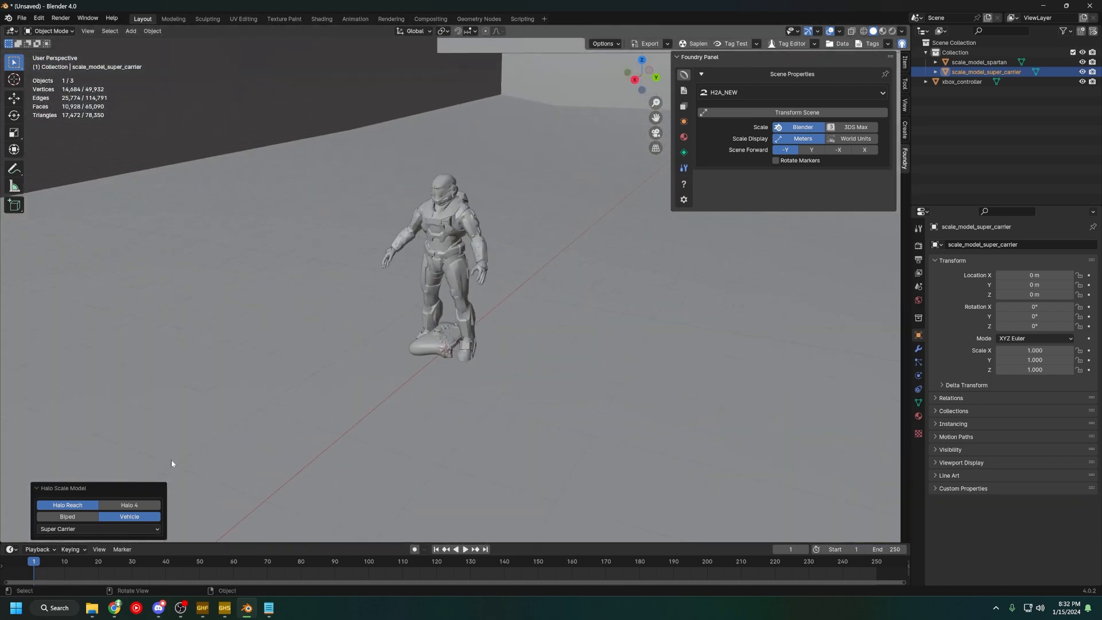
Switch the second scale model to the Warthog, inspect it and delete it from the scene
click(68, 528)
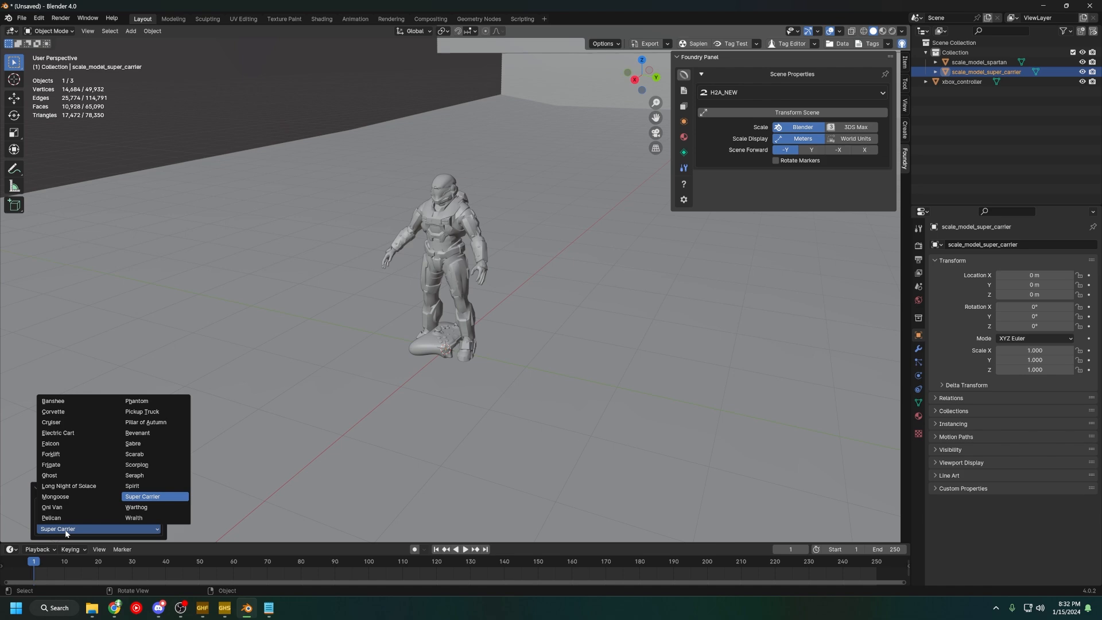
click(136, 507)
middle_drag(298, 453, 525, 377)
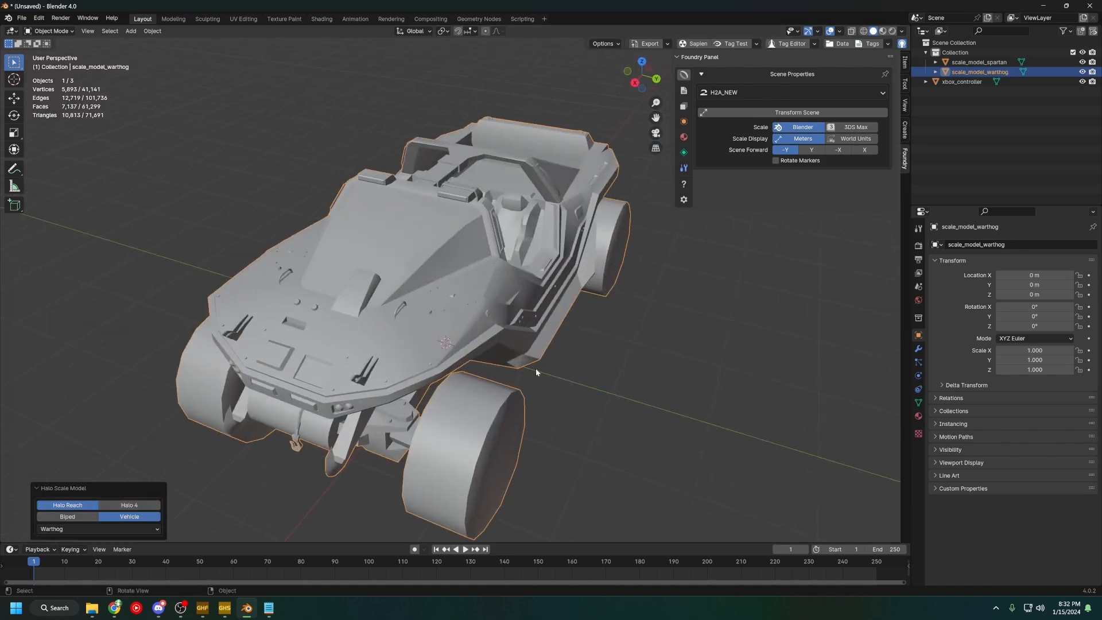
key(Delete)
Scale the xbox_controller uniformly down to about 0.253, using the Spartan as the size reference
click(461, 276)
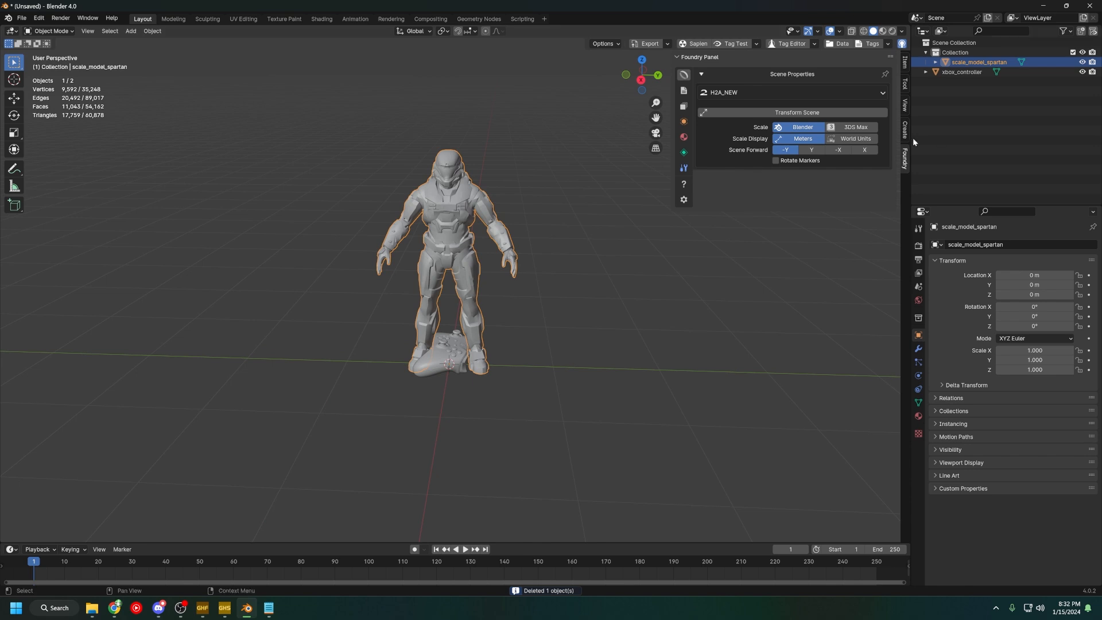
click(457, 365)
scroll(510, 357, up, 4)
middle_drag(578, 377, 591, 339)
click(906, 62)
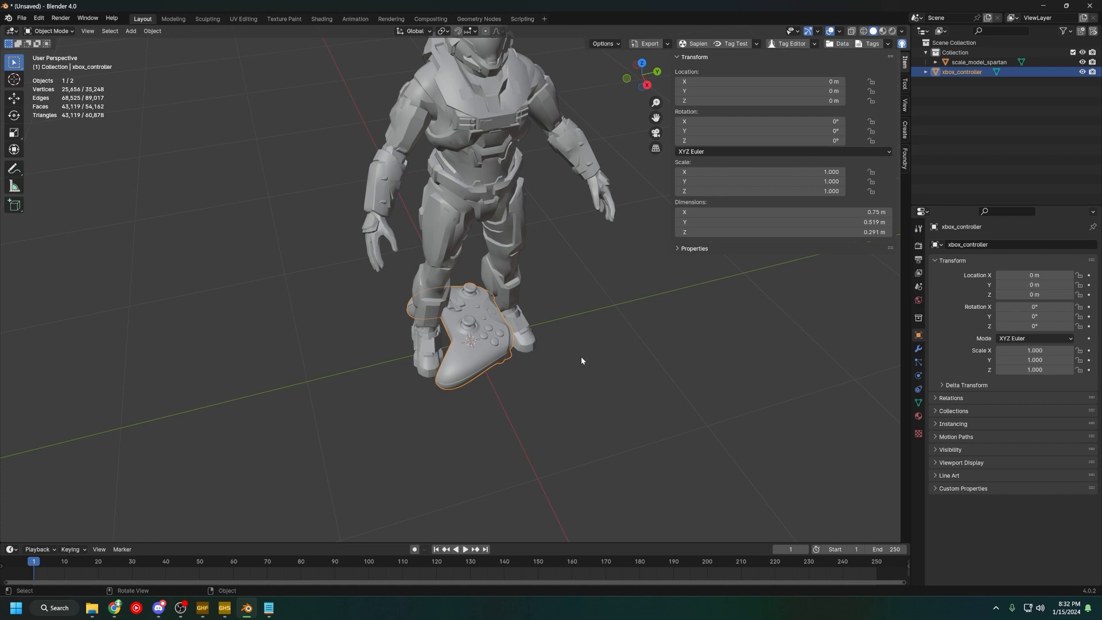
scroll(640, 308, up, 3)
key(s)
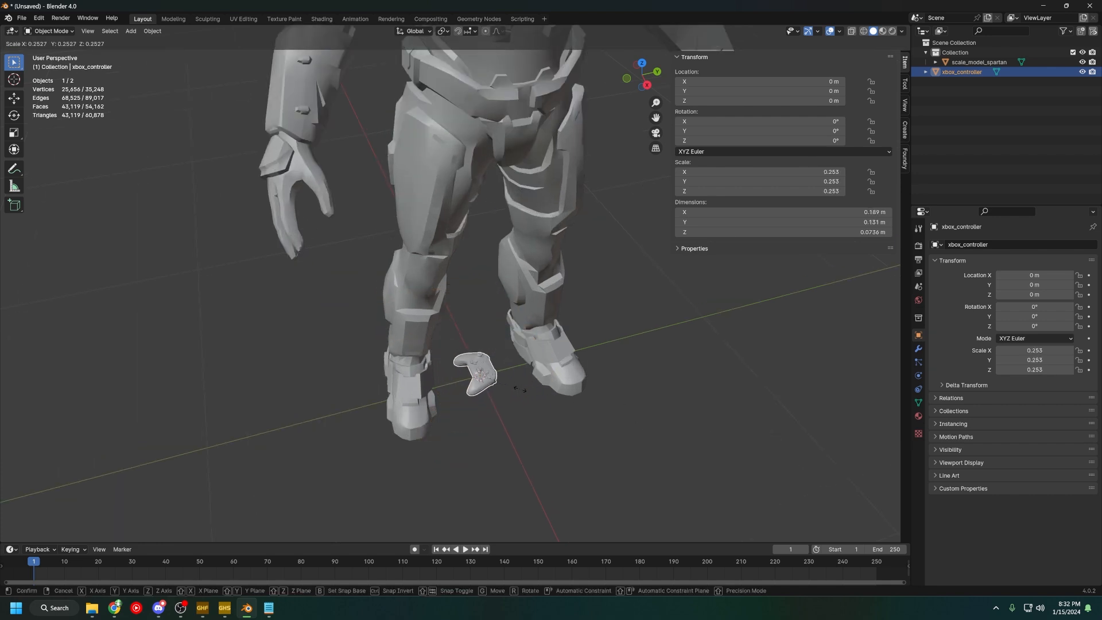
click(520, 390)
Apply all transforms to the scaled xbox_controller and keep it selected
key(ctrl+a)
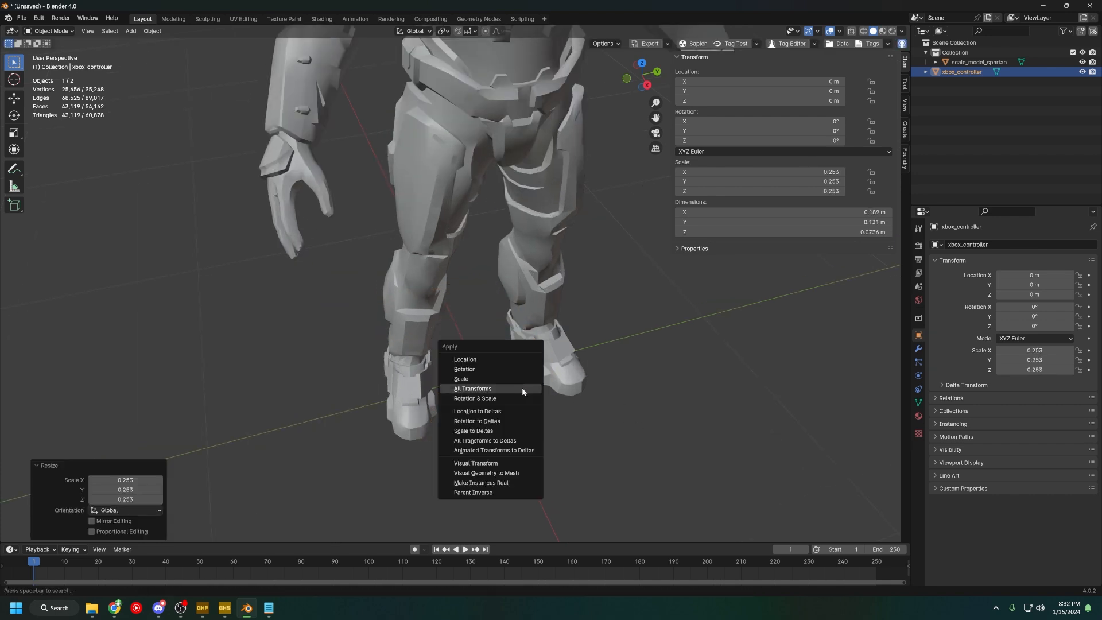
key(Return)
middle_drag(522, 388, 499, 377)
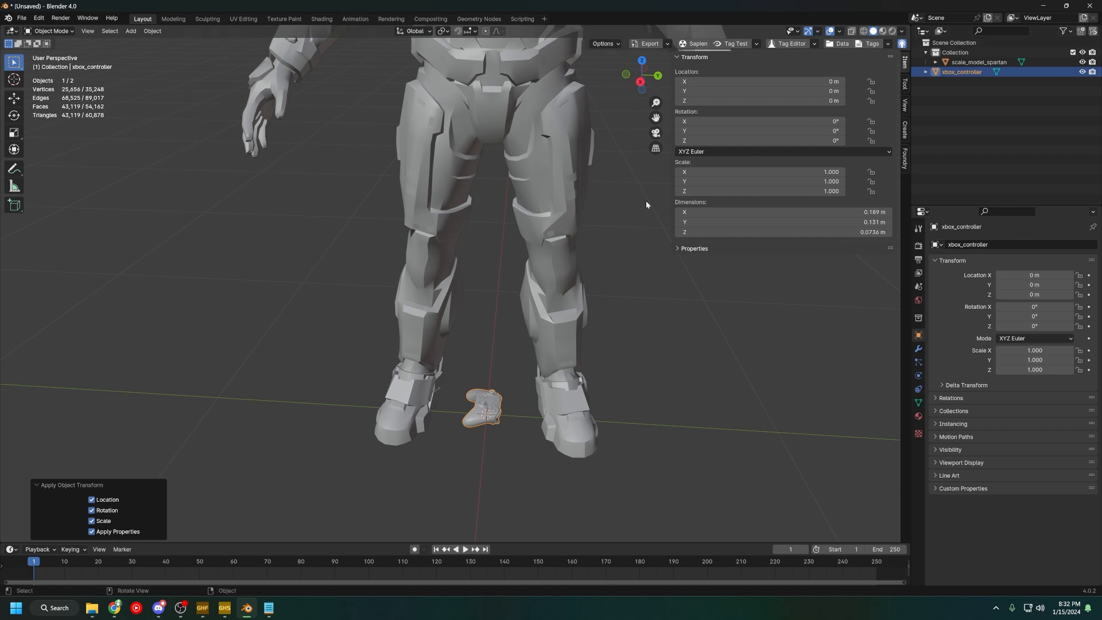
key(ctrl+a)
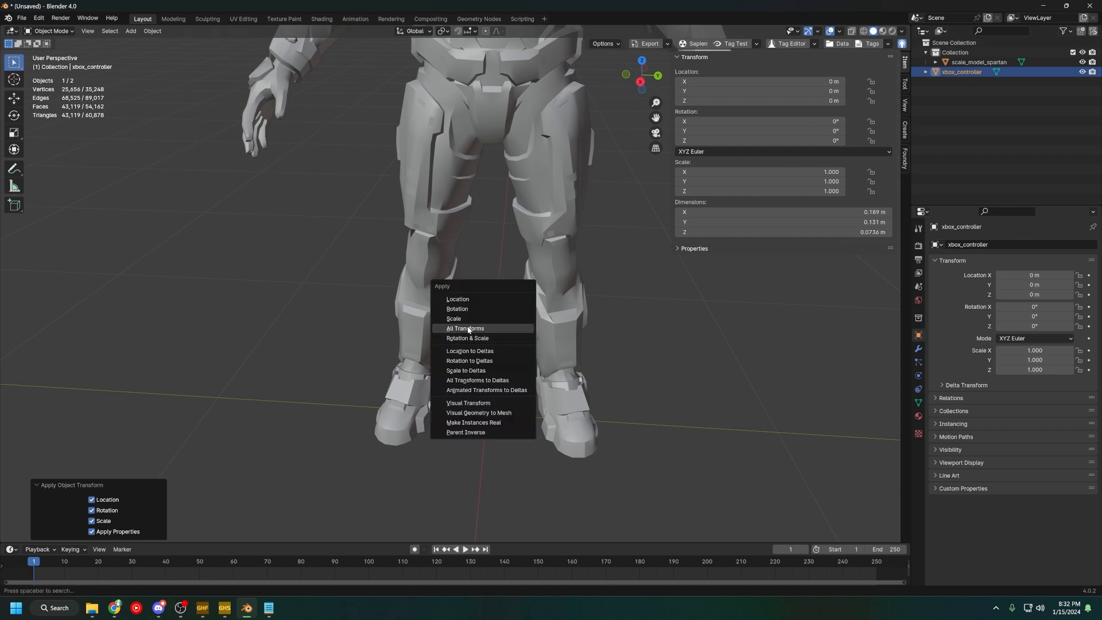
click(488, 330)
middle_drag(549, 357, 566, 372)
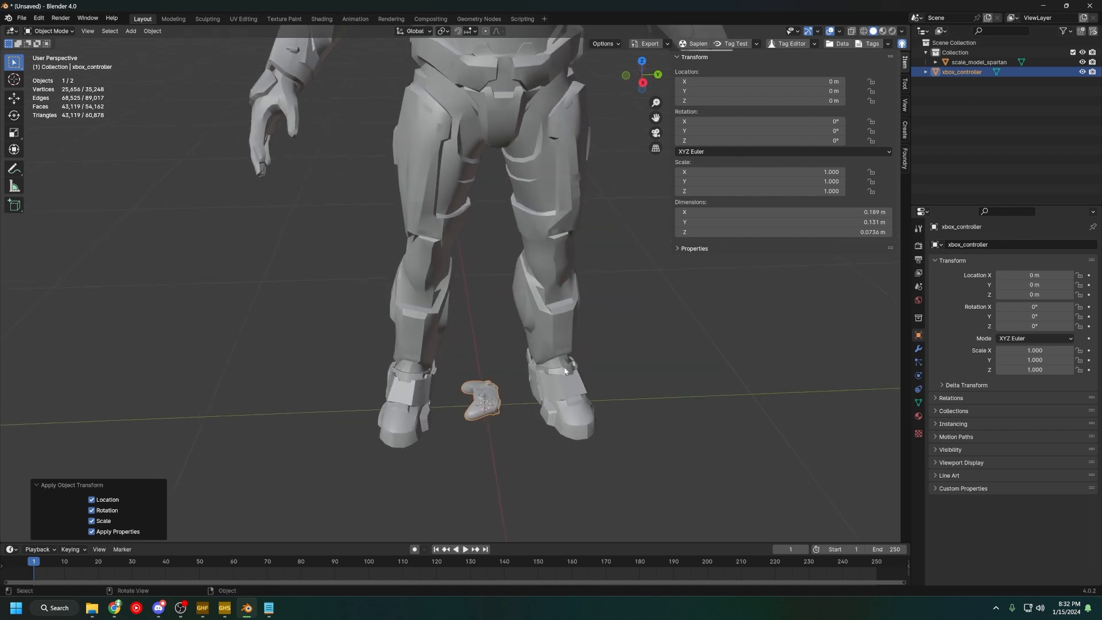
click(518, 429)
click(494, 407)
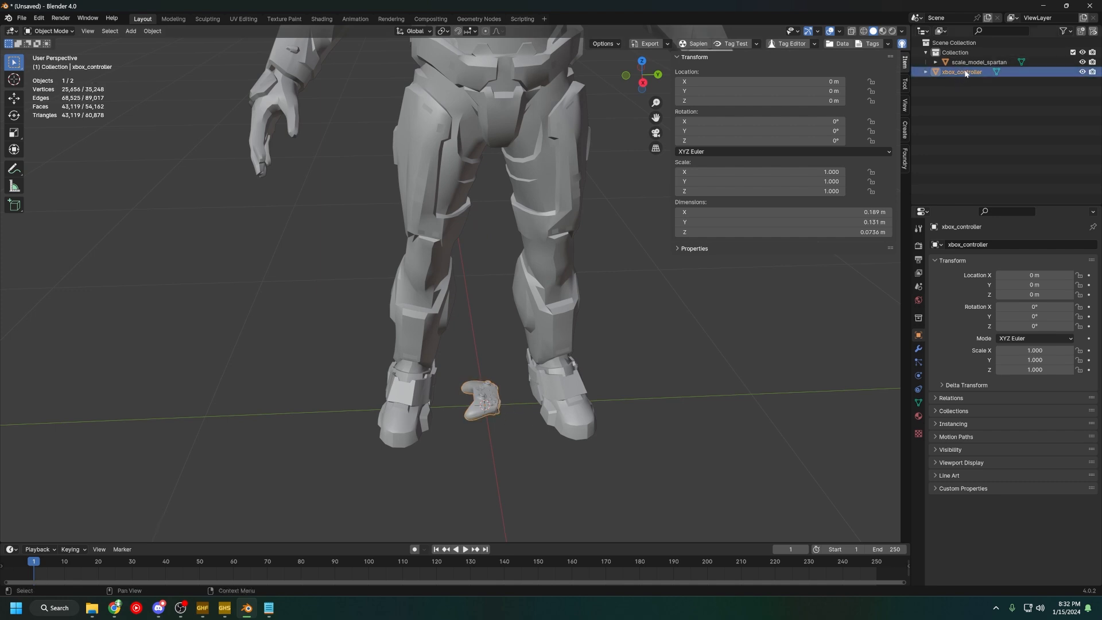
middle_drag(544, 247, 529, 249)
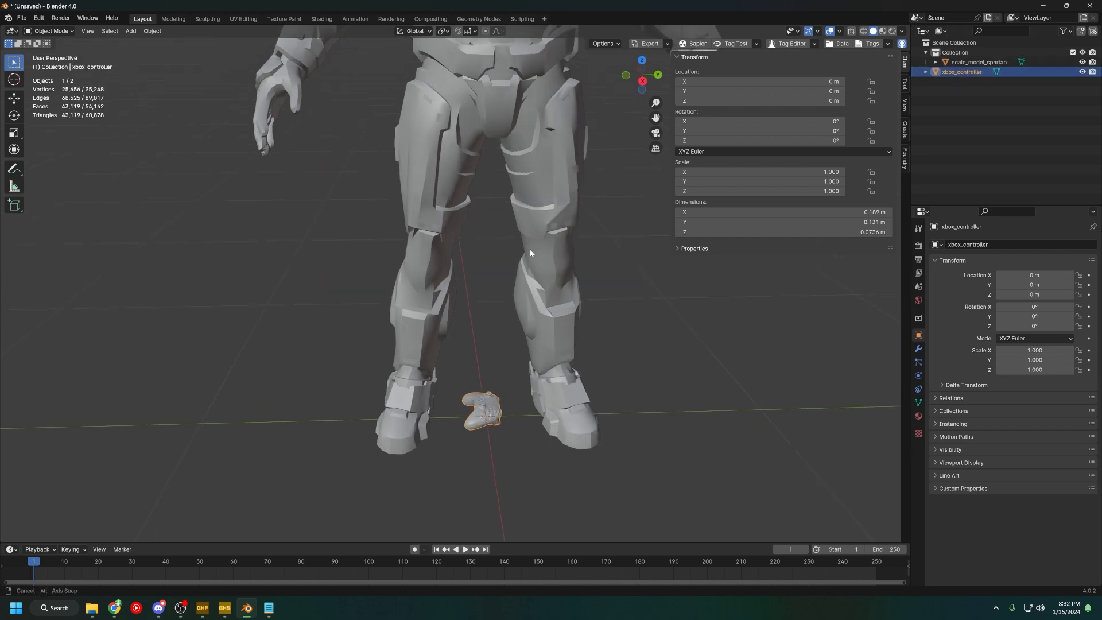
Create a new Halo collection of type Exclude named "exclude" inside the existing Collection
click(975, 62)
click(978, 112)
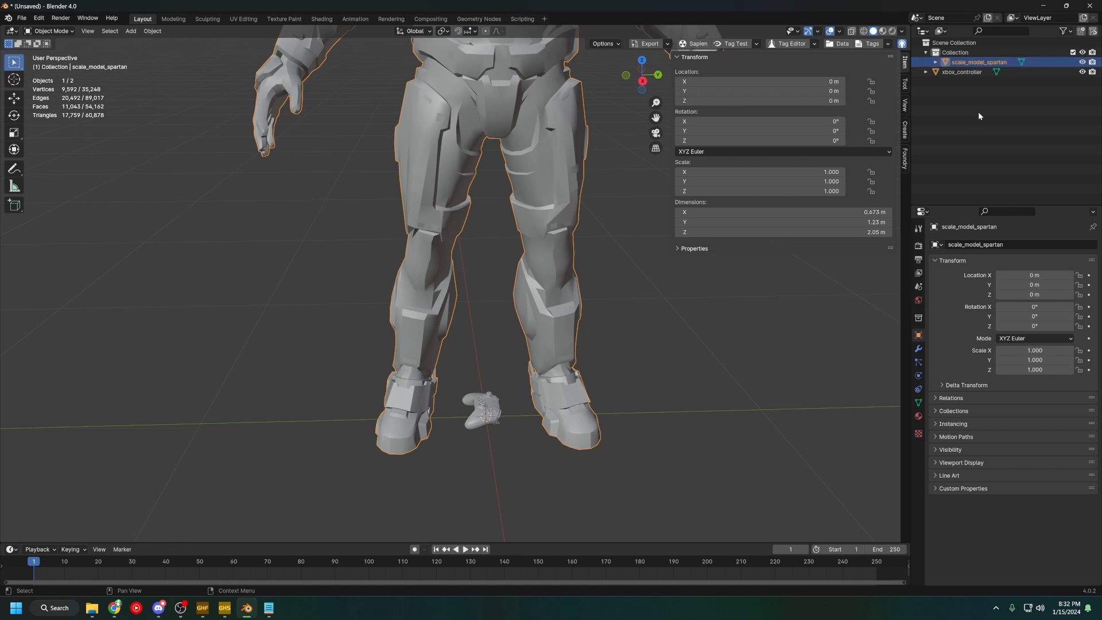
right_click(982, 109)
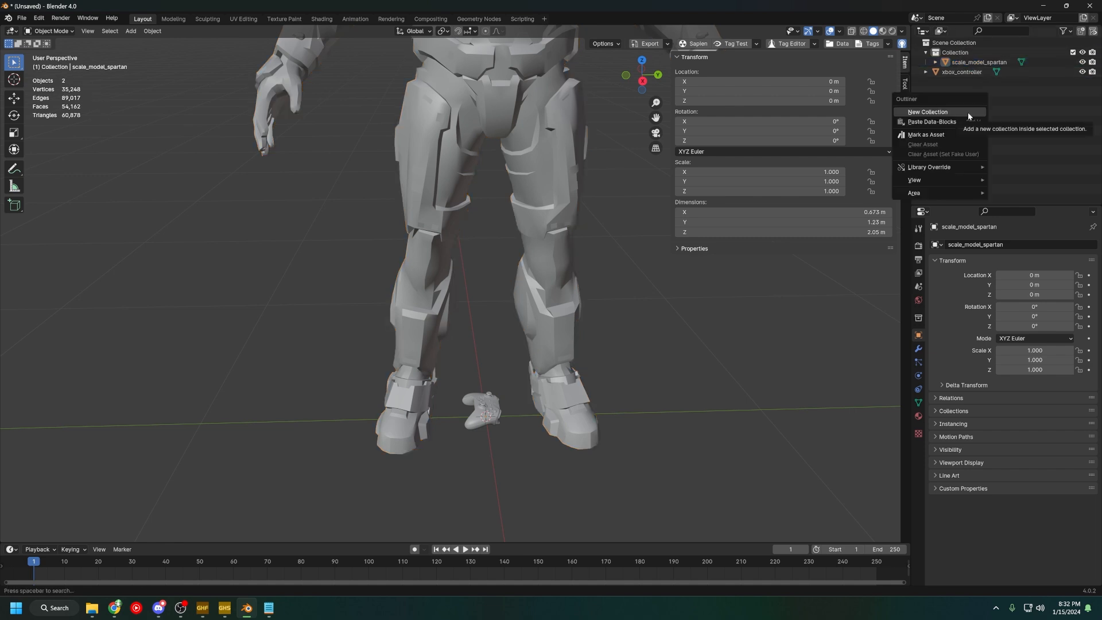
key(Escape)
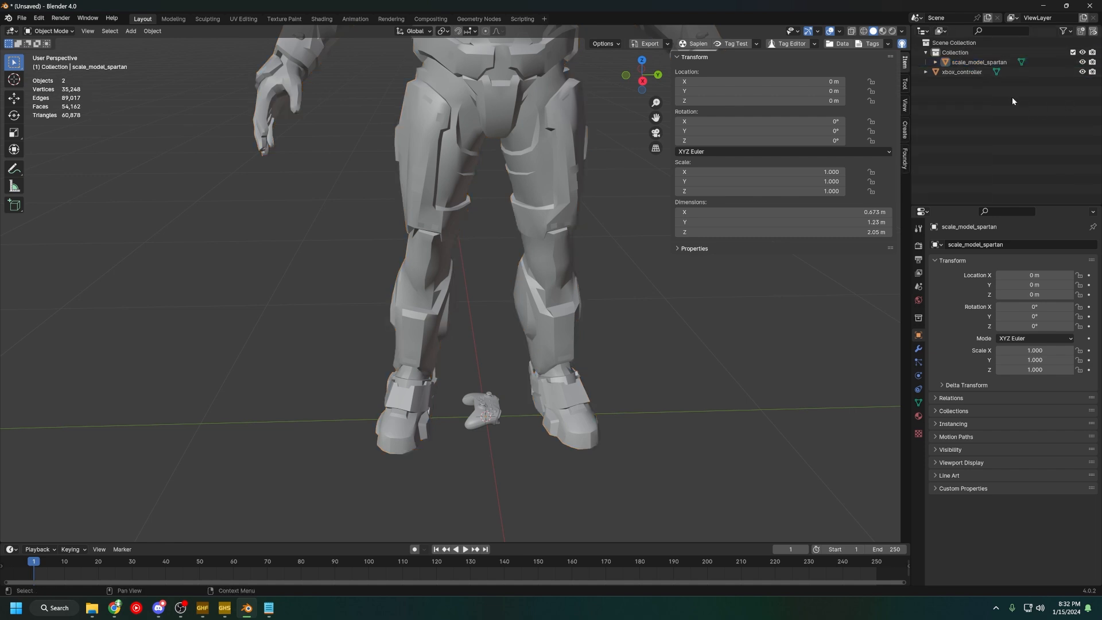
click(1093, 32)
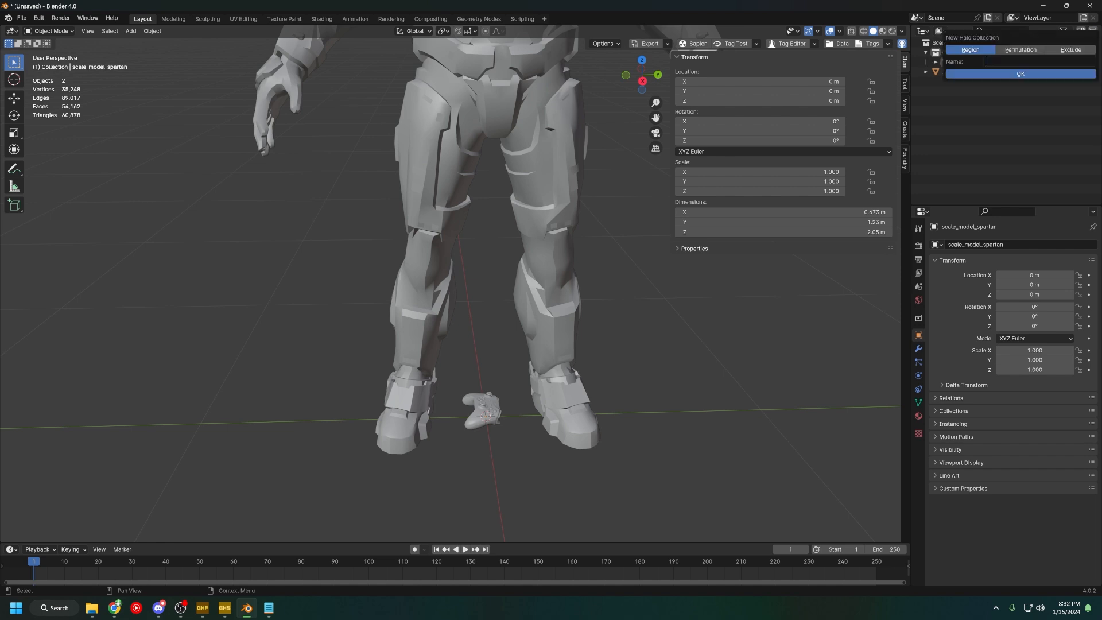
click(1071, 51)
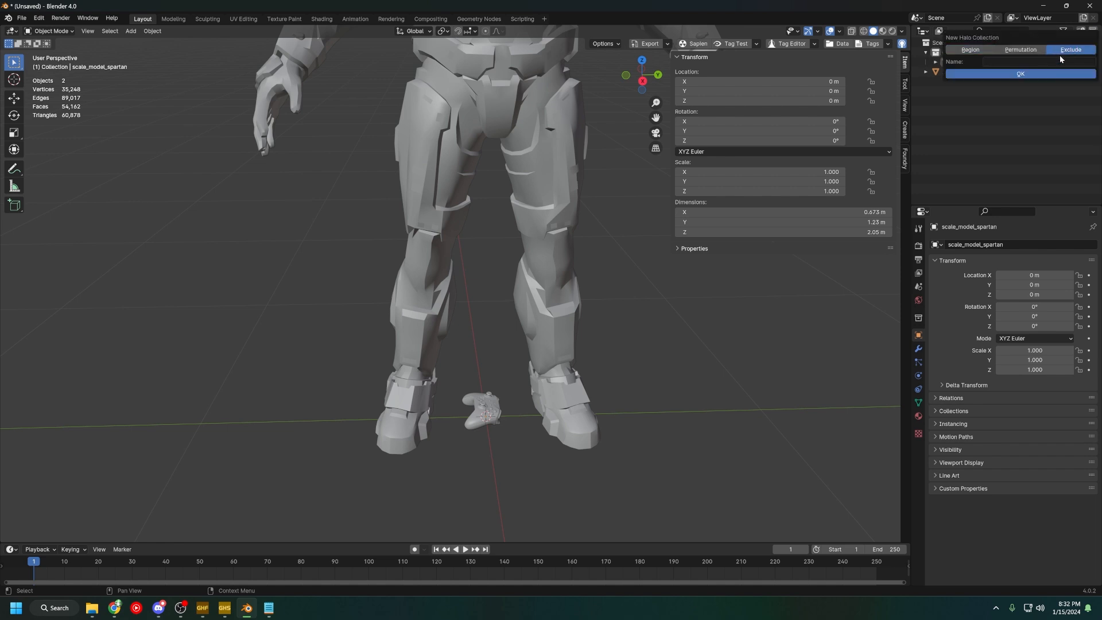
text(exclude)
click(972, 72)
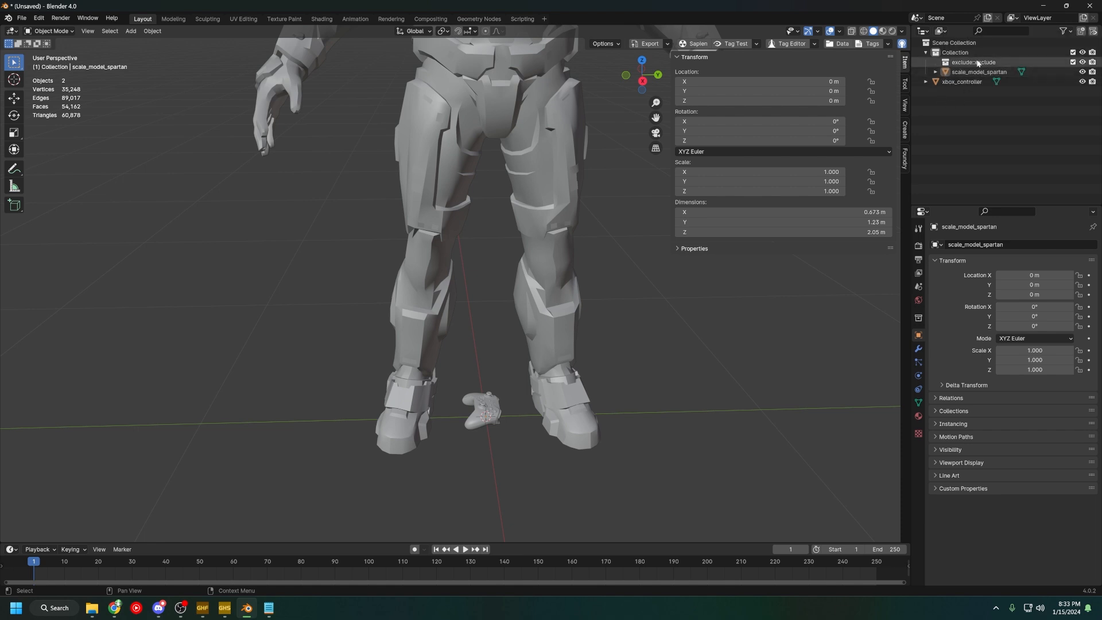
Try moving xbox_controller into the exclude collection and toggling that collection off and on in the view layer
drag(944, 82, 988, 63)
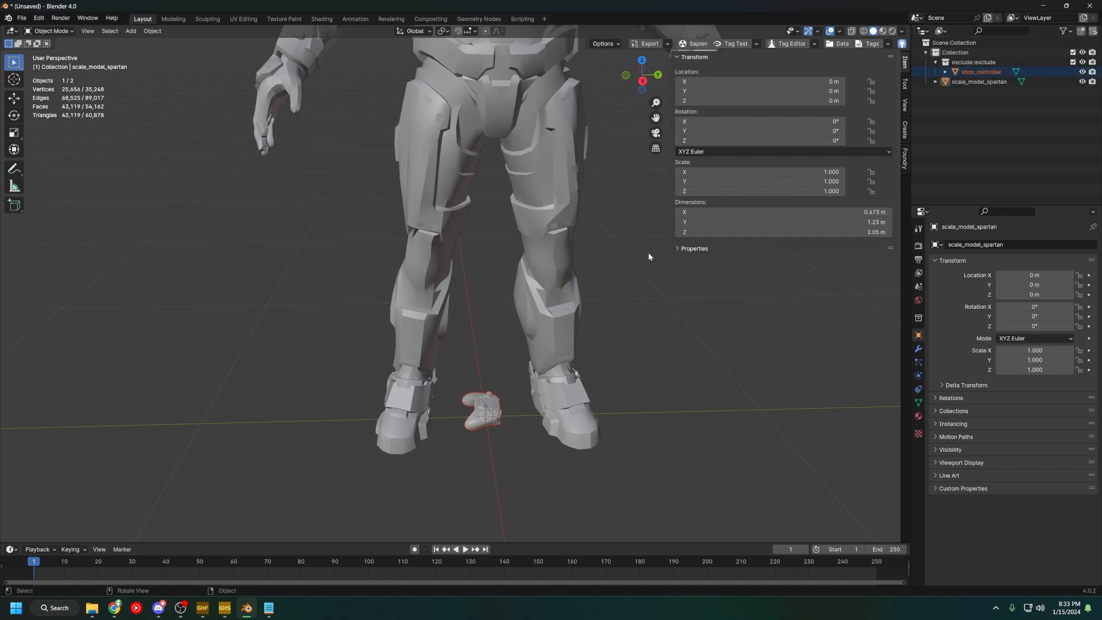
click(1073, 62)
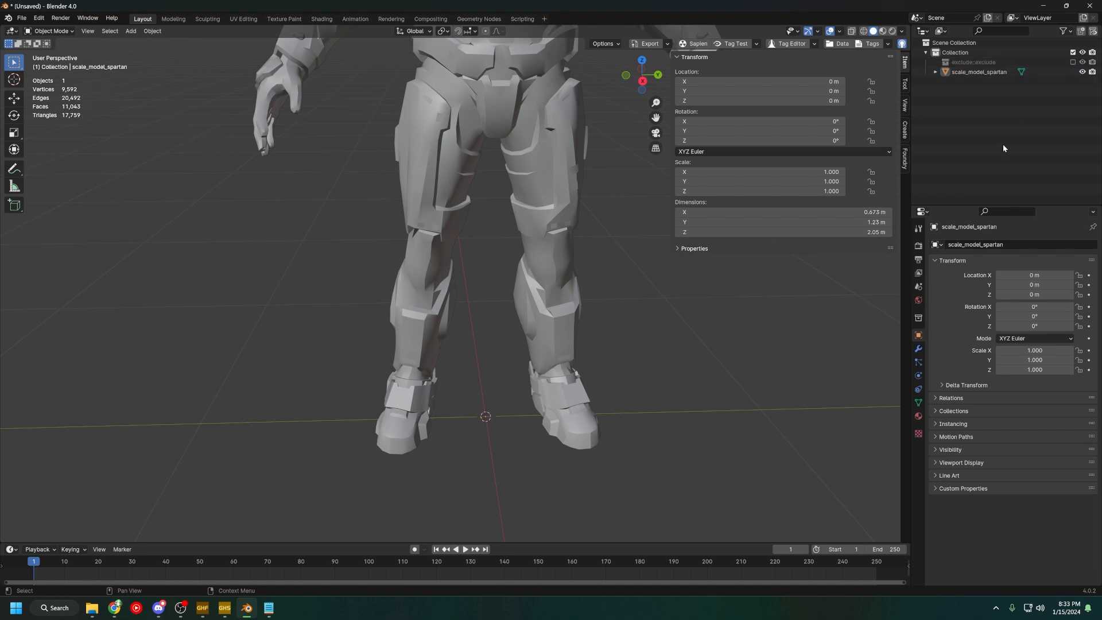
click(1073, 63)
Move scale_model_spartan into the exclude collection and exclude that collection from the view layer
click(980, 74)
drag(979, 74, 973, 63)
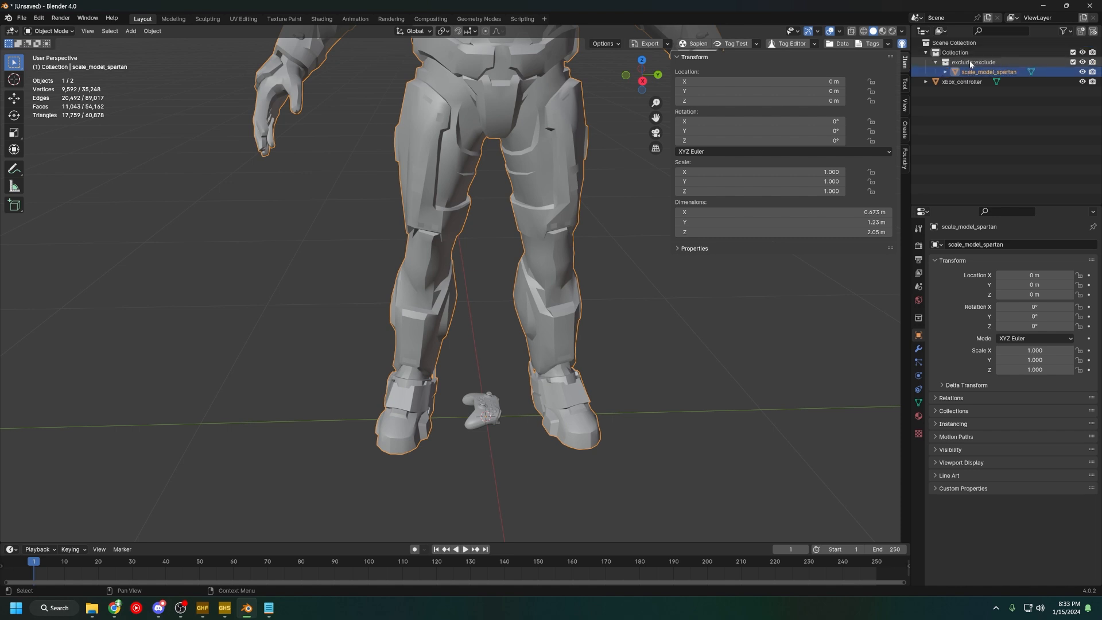
click(1073, 62)
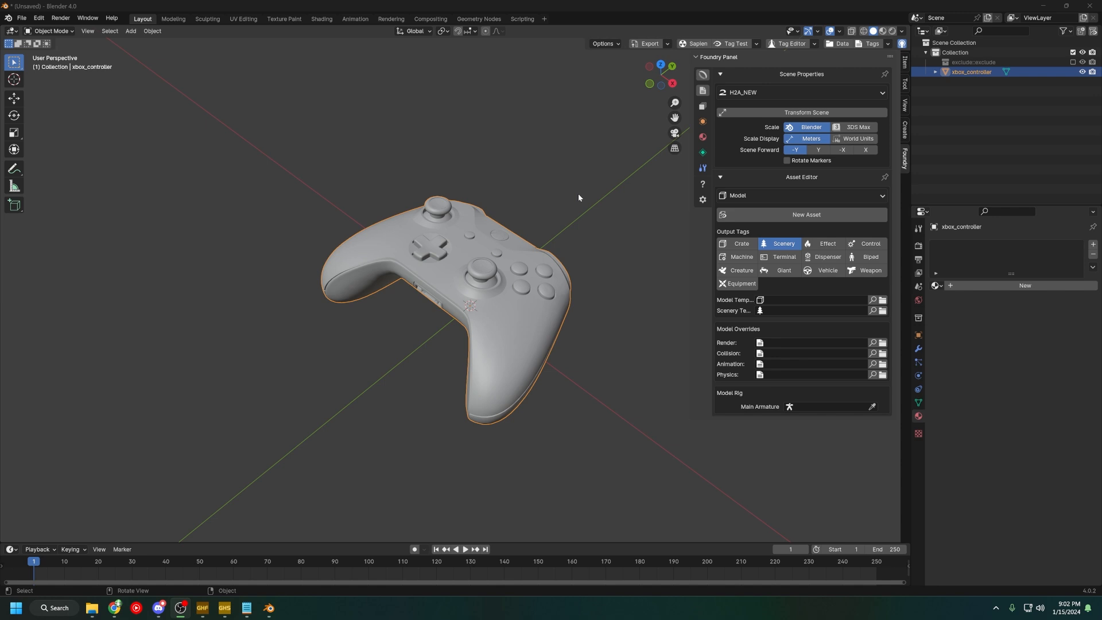
Review the Foundry material, tools, object and asset settings available for xbox_controller
click(701, 137)
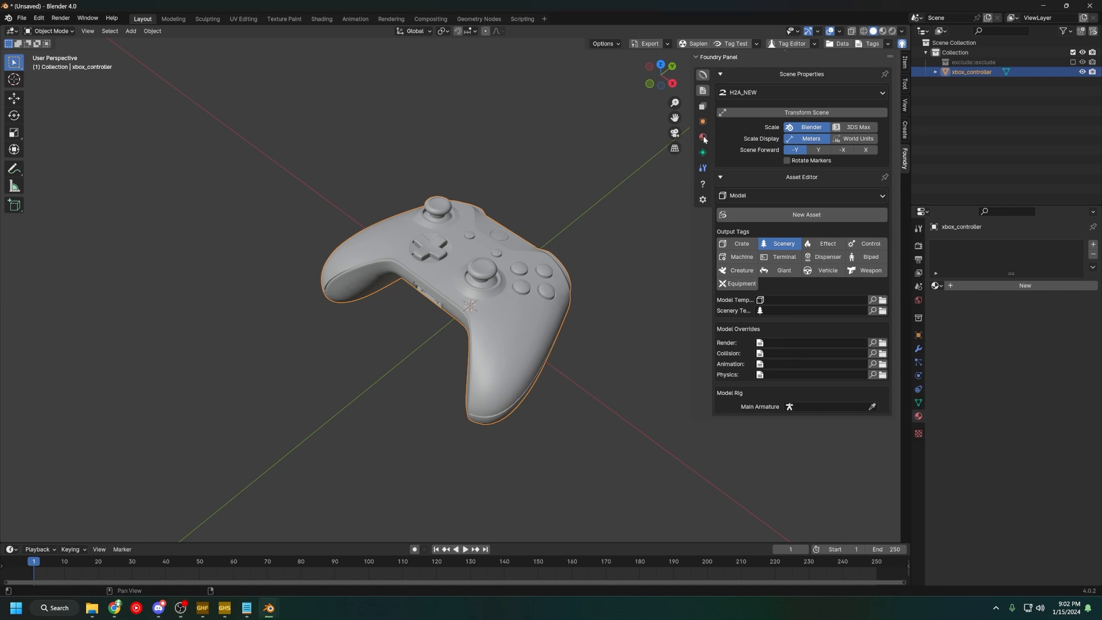
click(702, 136)
click(703, 168)
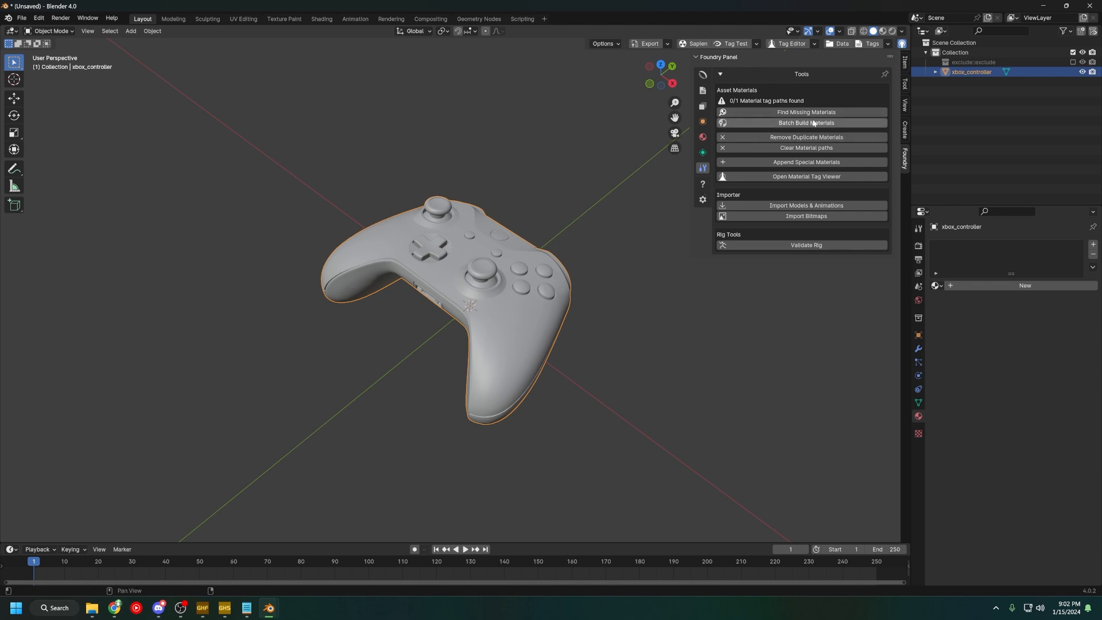
click(702, 122)
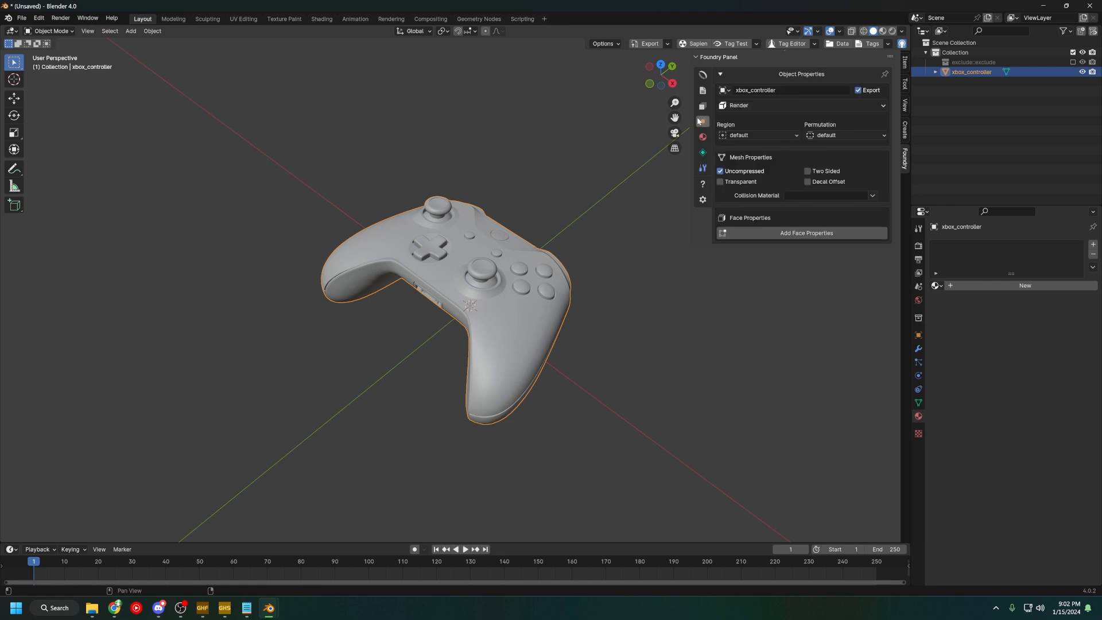
click(703, 91)
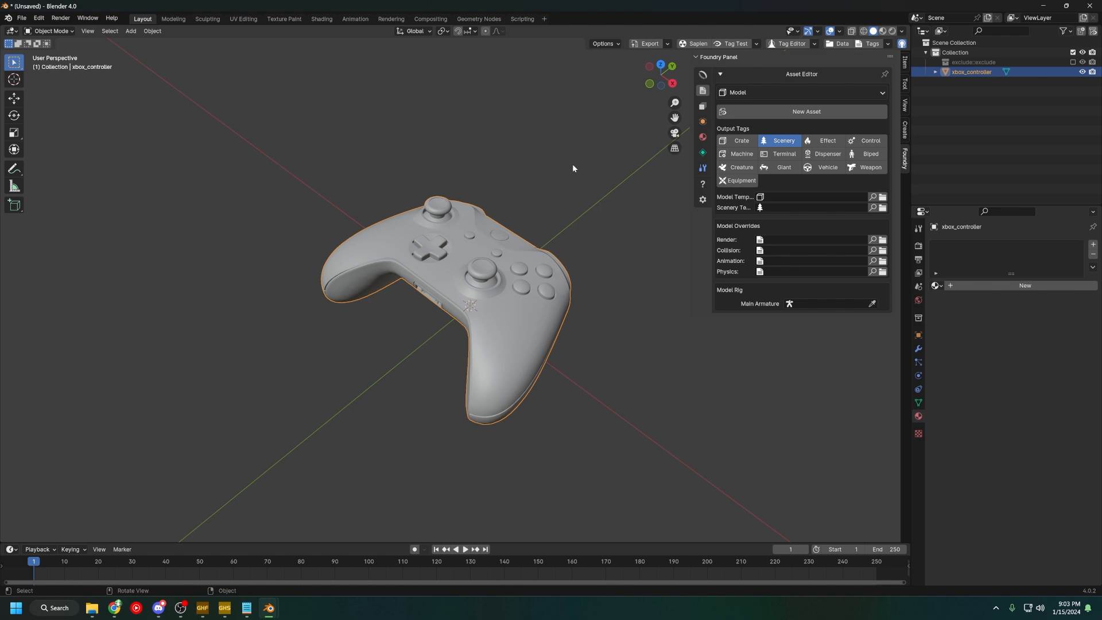
click(702, 108)
click(703, 90)
Create a new Model asset named xbox_controller with Scenery output in a new xbox_controller folder under data\tutorial
click(784, 111)
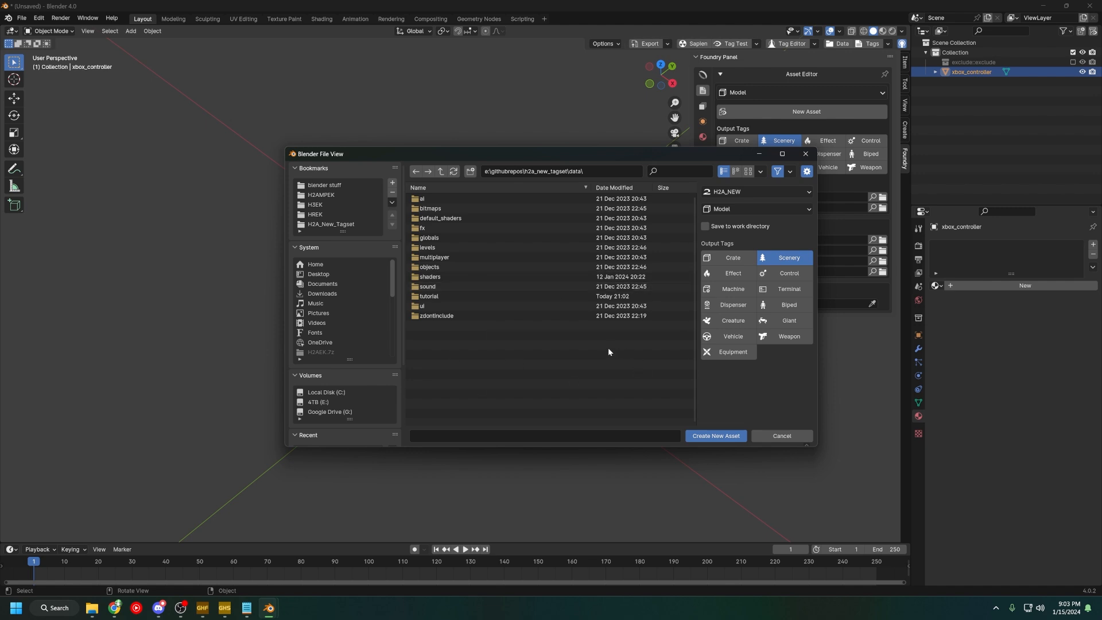
double_click(448, 296)
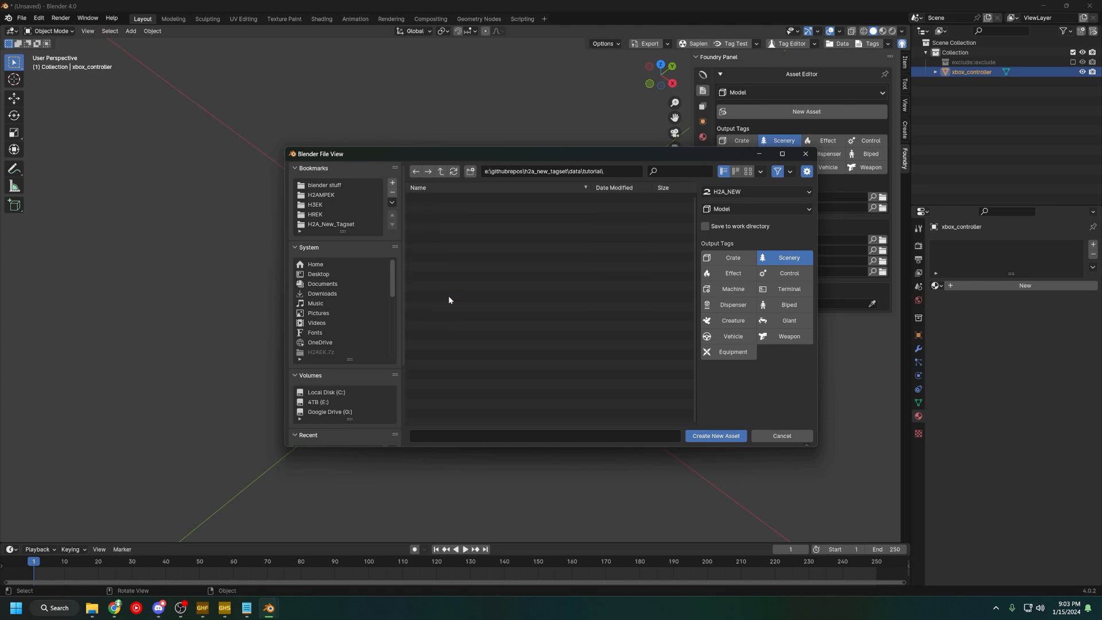
right_click(448, 295)
right_click(493, 351)
click(472, 394)
text(xbox_controller)
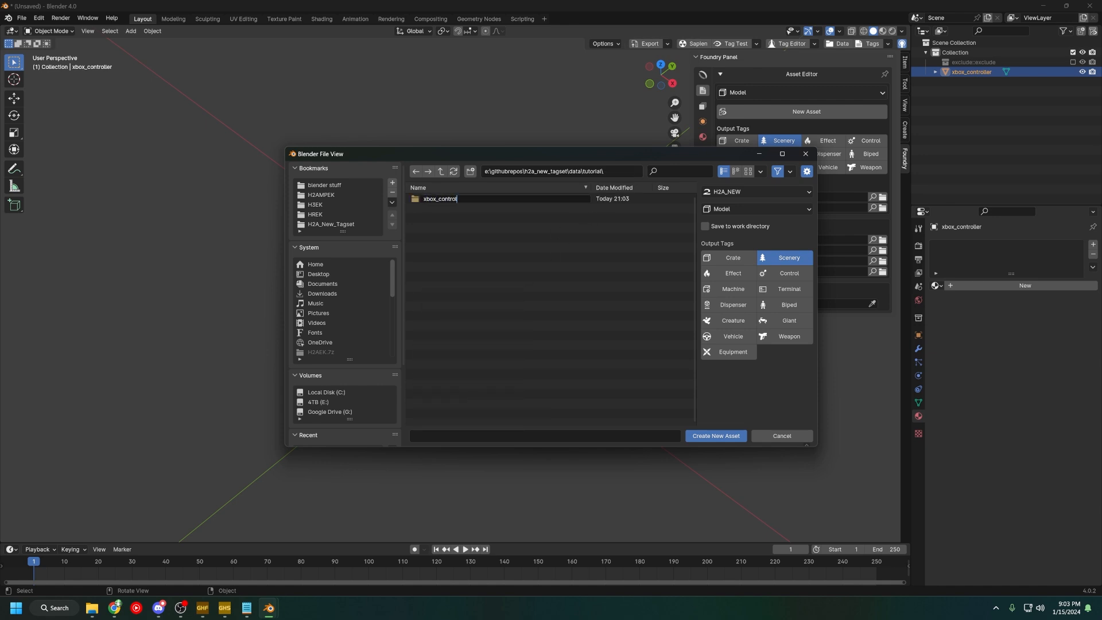
key(Return)
click(454, 199)
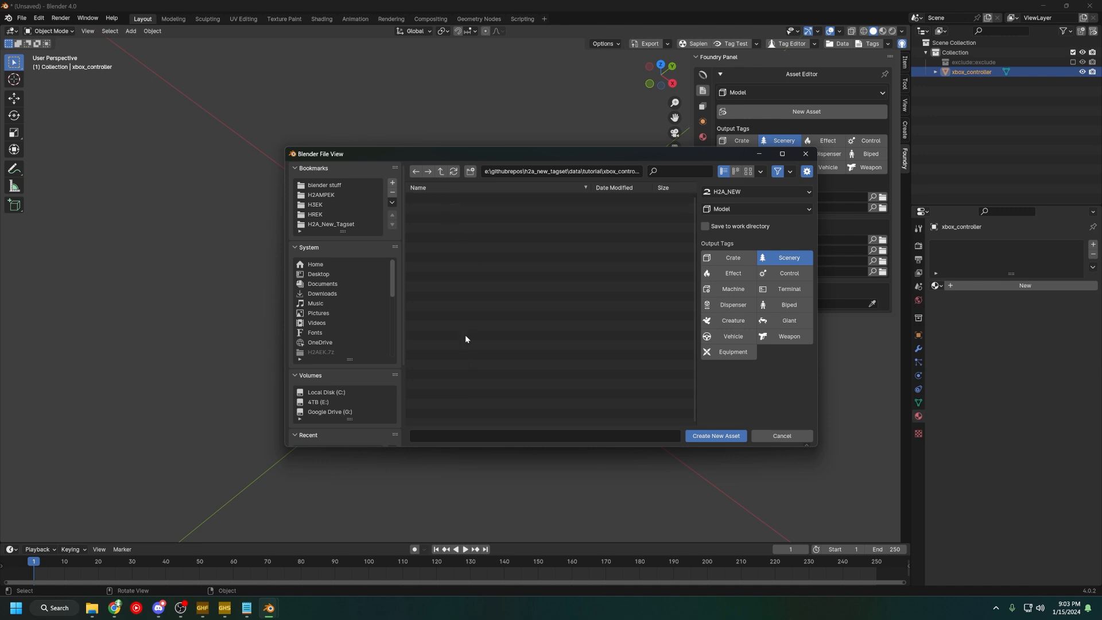
text(xbox_controller)
click(710, 437)
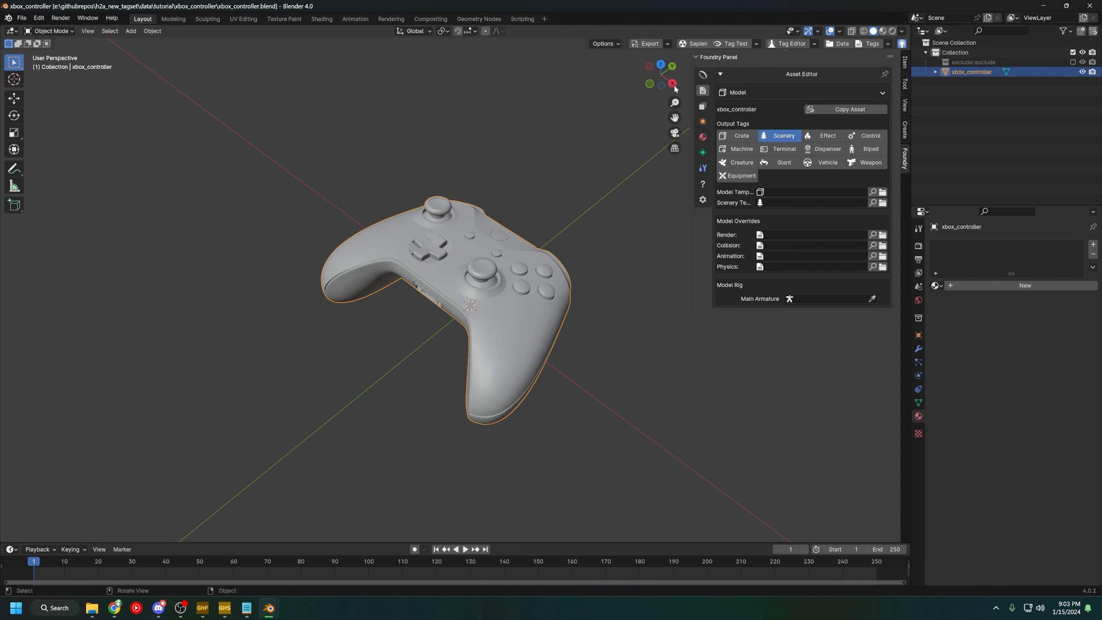
Turn off Quick Export, look through the full asset export dialog's settings and cancel the export
click(668, 45)
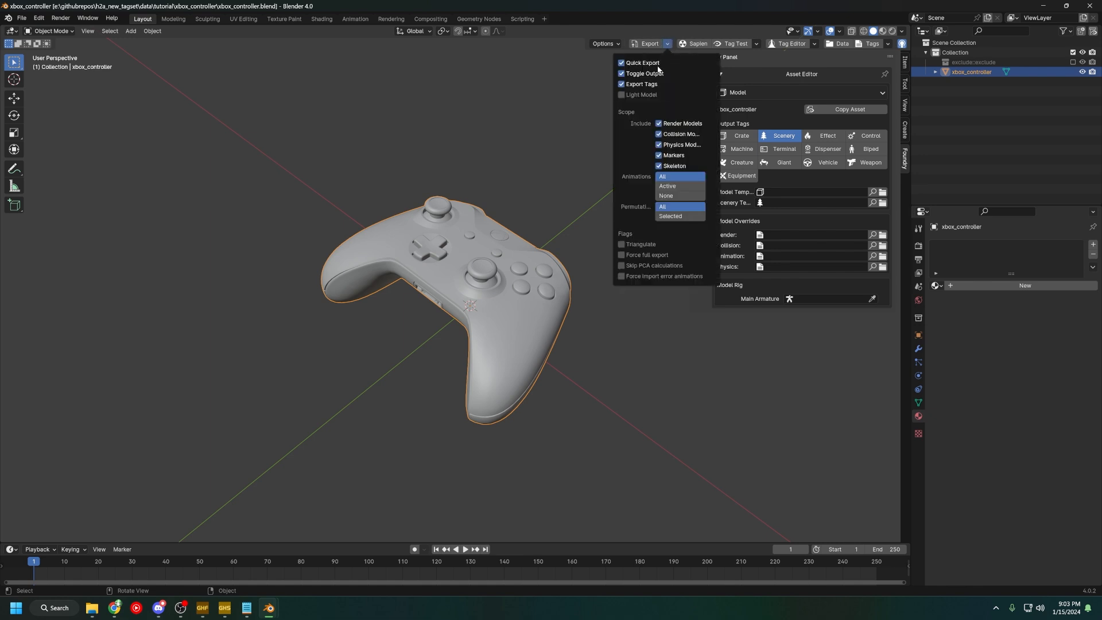
click(642, 45)
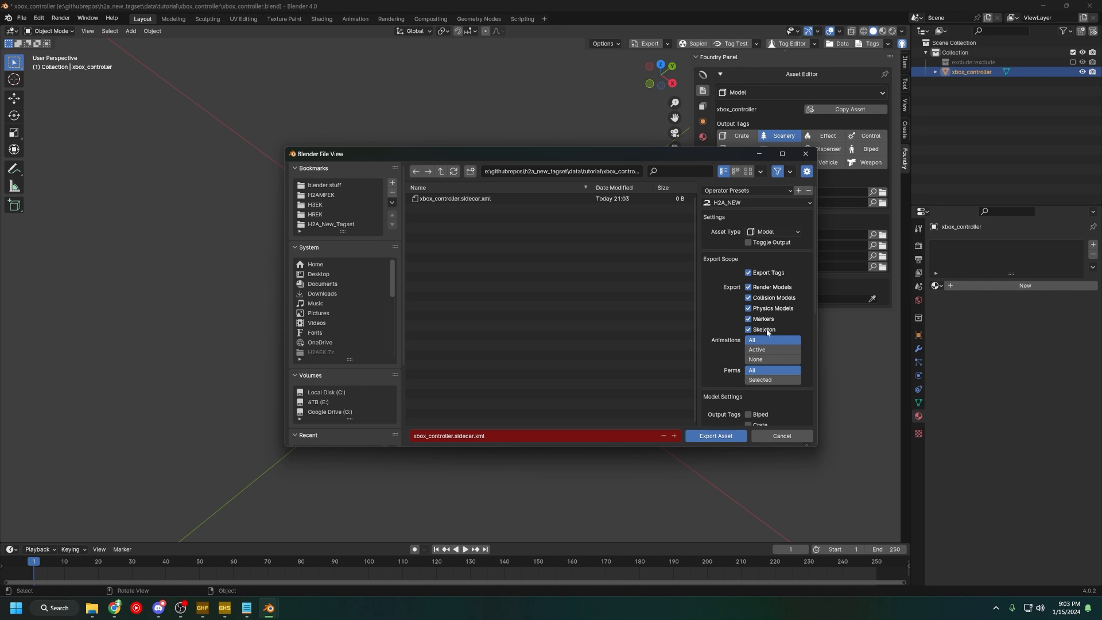
scroll(732, 323, down, 5)
scroll(732, 316, up, 5)
click(790, 437)
Enable Quick Export and export the xbox_controller asset
click(667, 44)
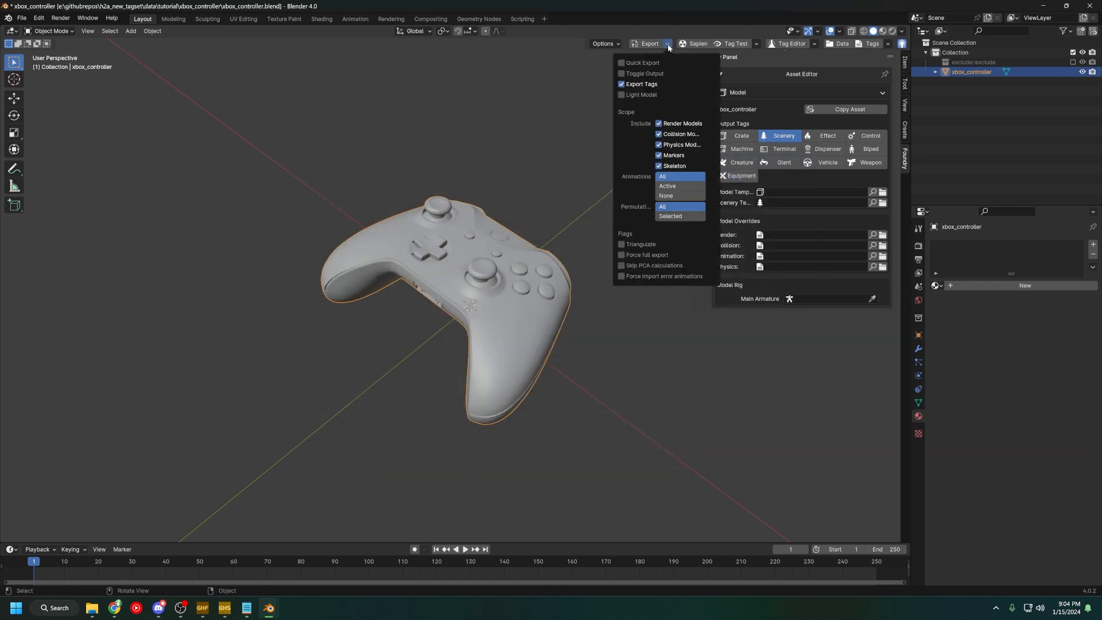
click(647, 63)
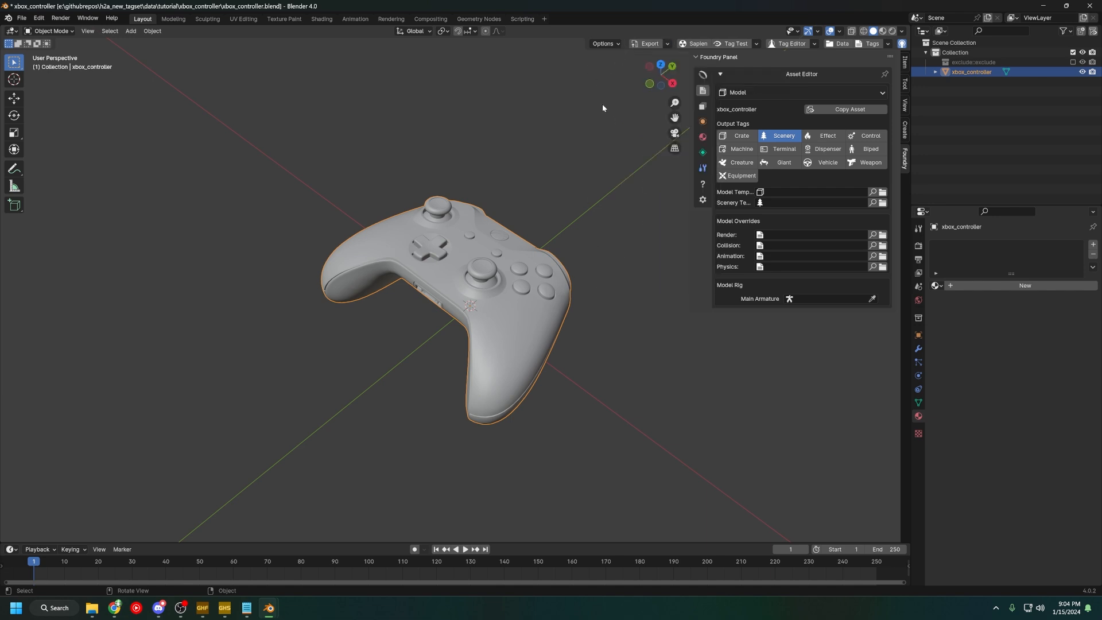
click(647, 45)
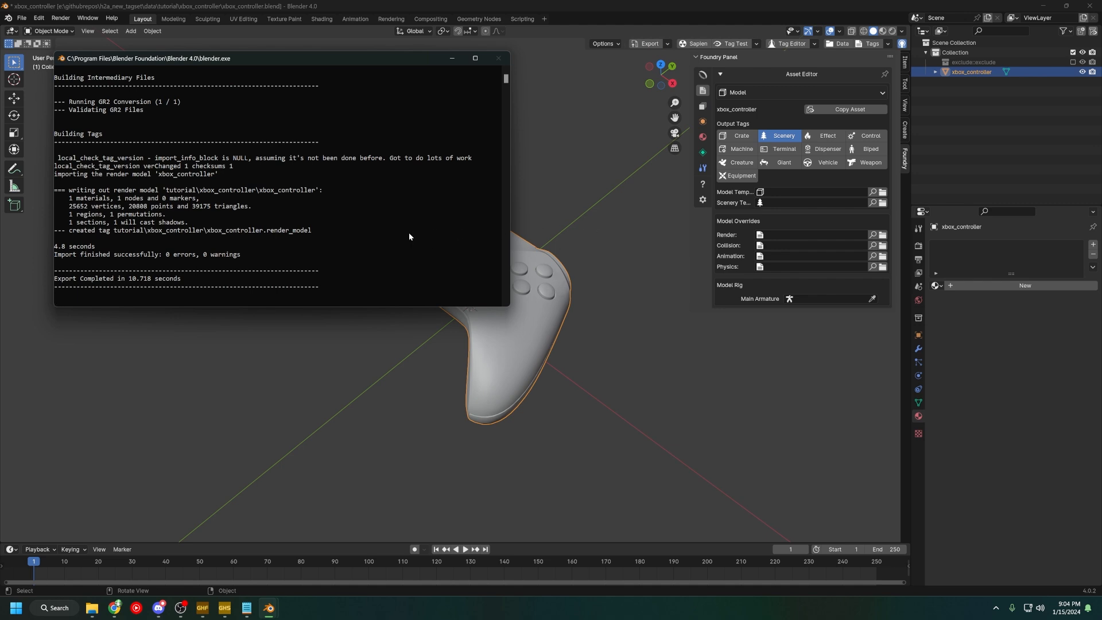
Switch to File Explorer and open the data\tutorial\xbox_controller folder inside H2A_New_Tagset
click(92, 608)
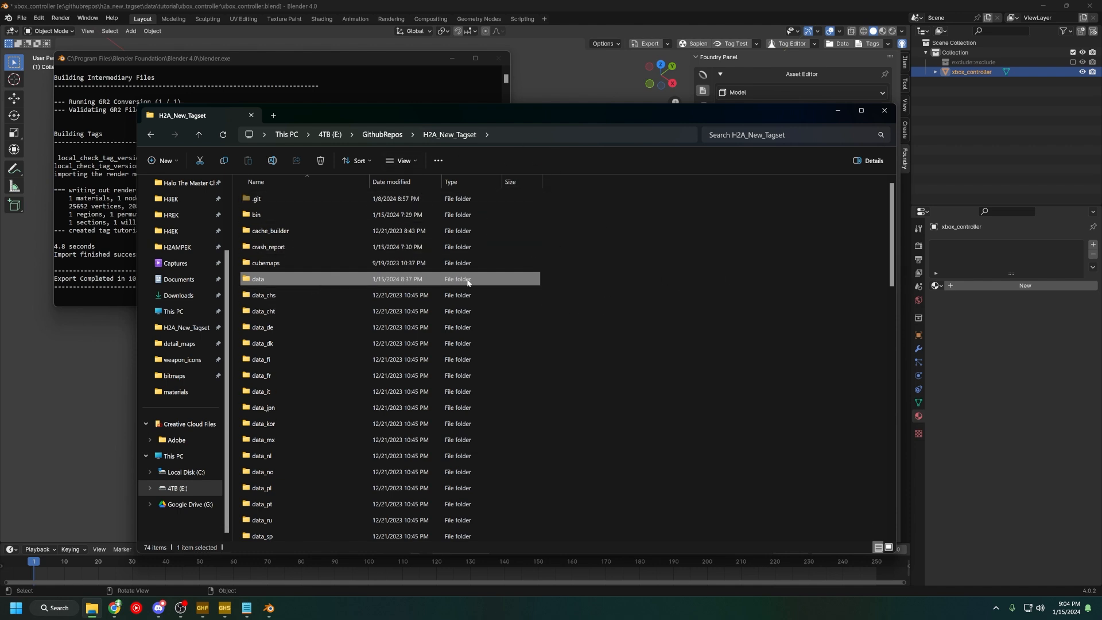
double_click(270, 284)
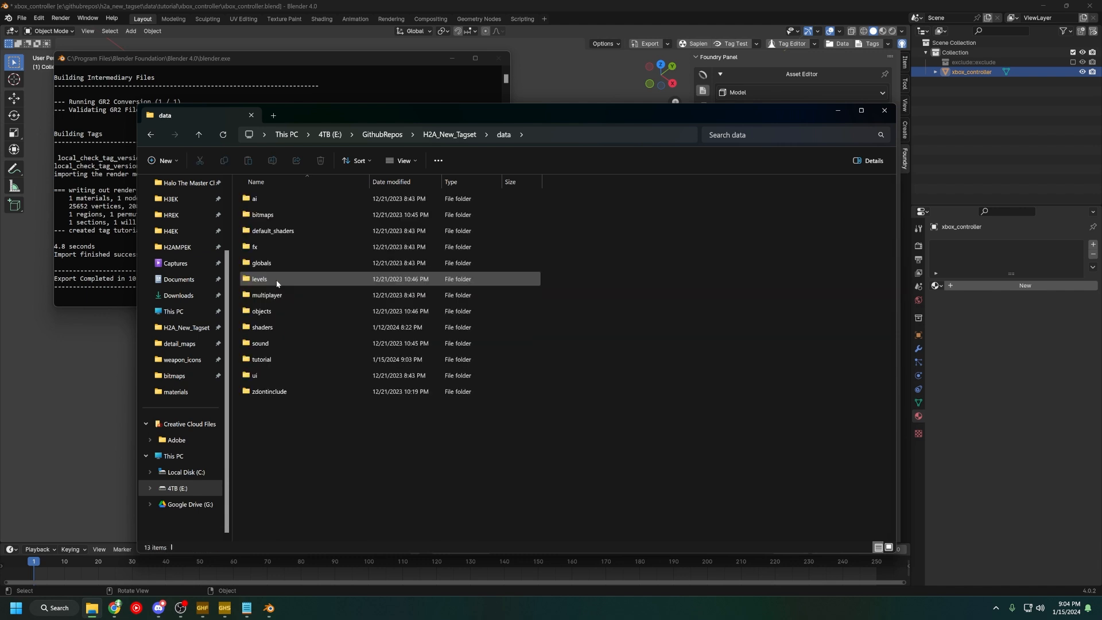
double_click(274, 357)
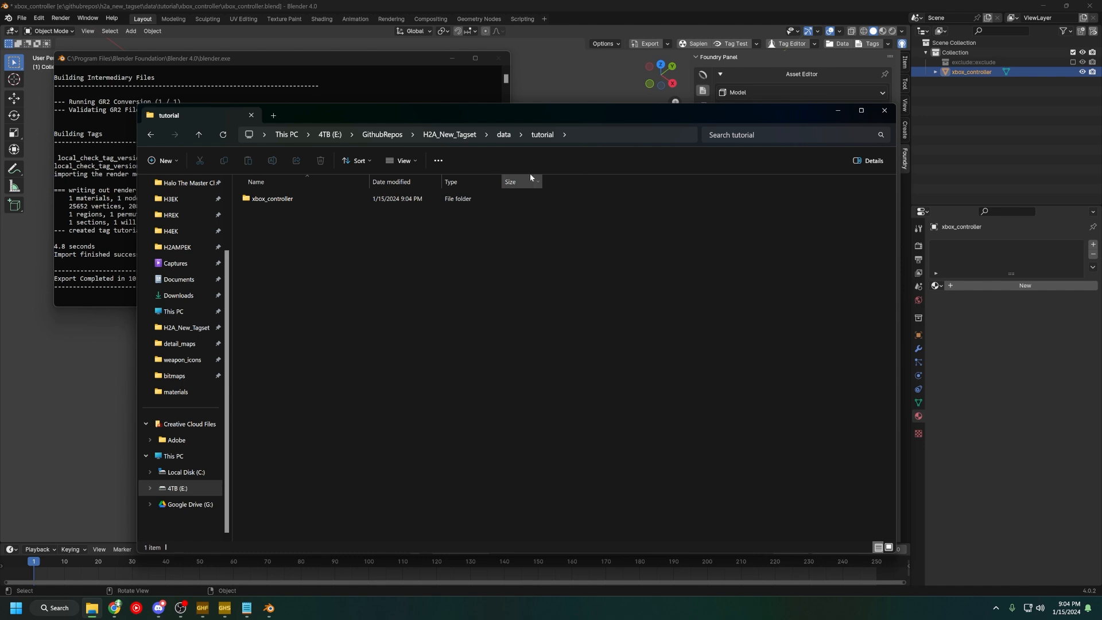
double_click(272, 199)
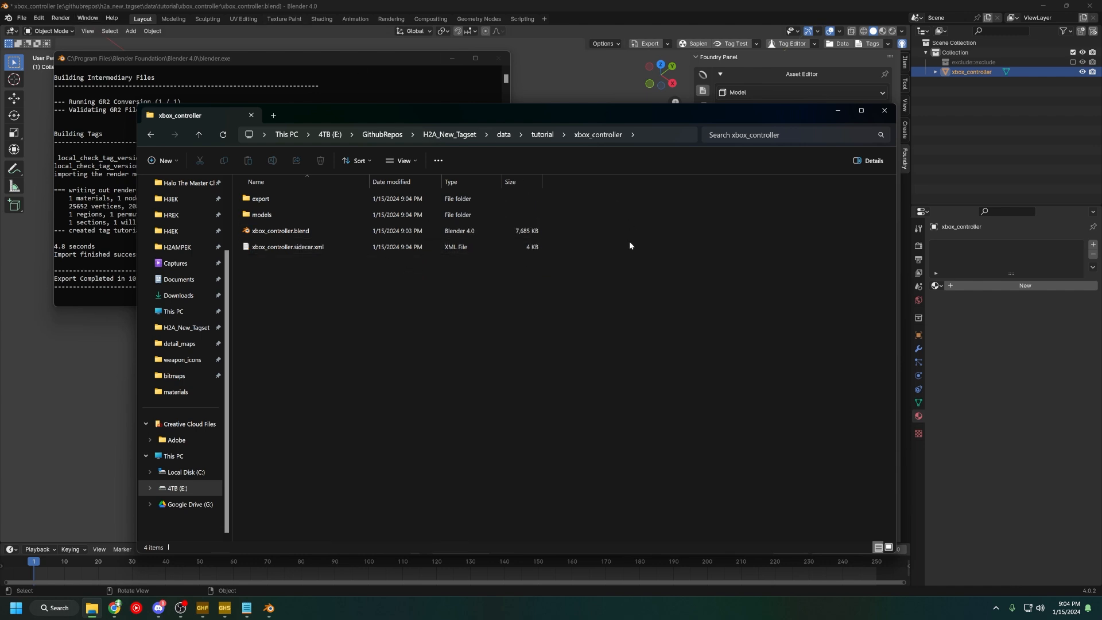
Examine the exported files in the export\models and models folders, and return to the xbox_controller data folder
double_click(313, 202)
double_click(313, 202)
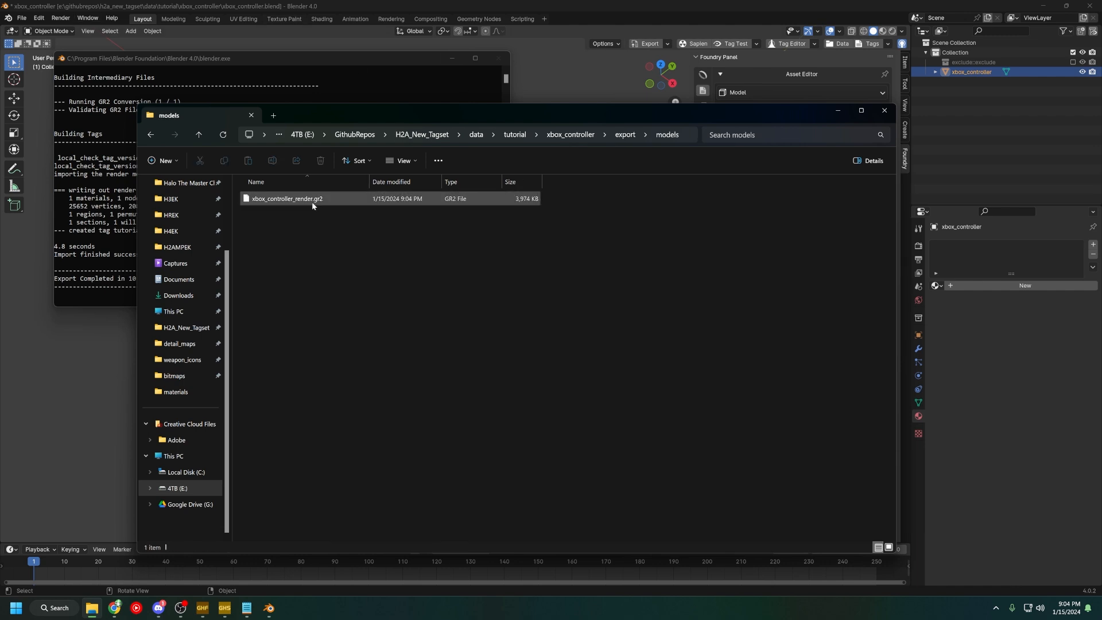
click(570, 134)
double_click(308, 216)
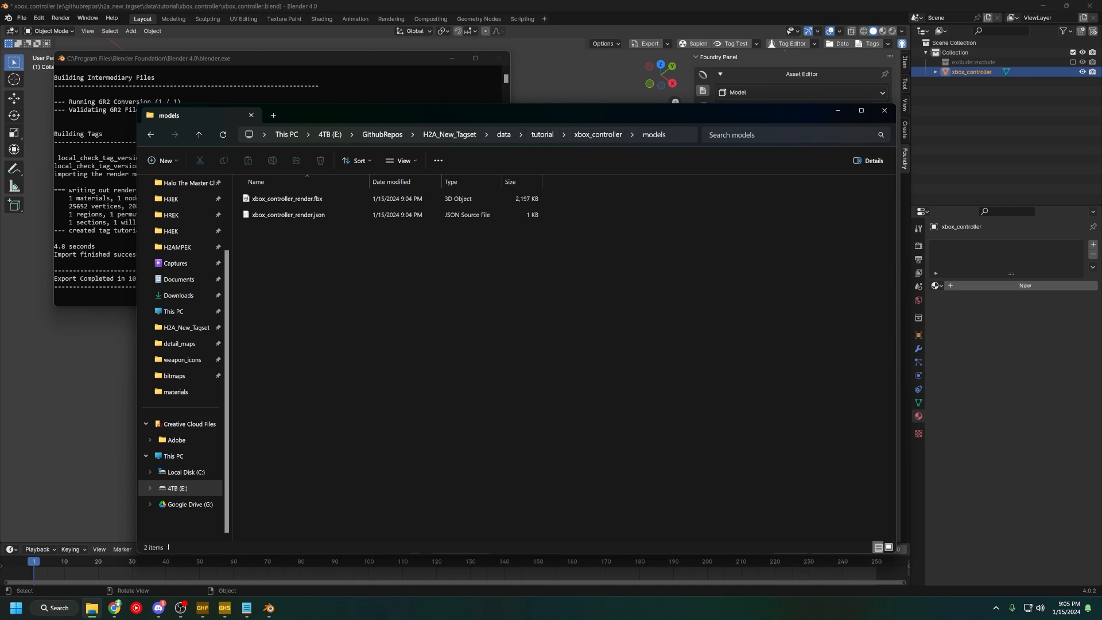
click(597, 135)
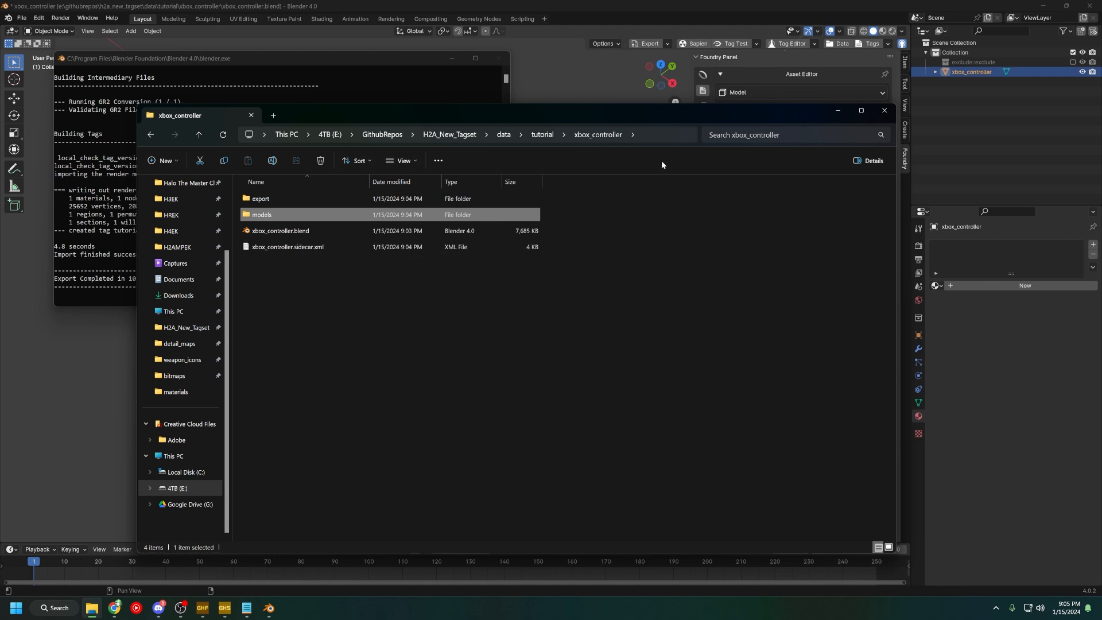
Change the folder path from data to tags to inspect the generated tags in tags\tutorial\xbox_controller
click(660, 135)
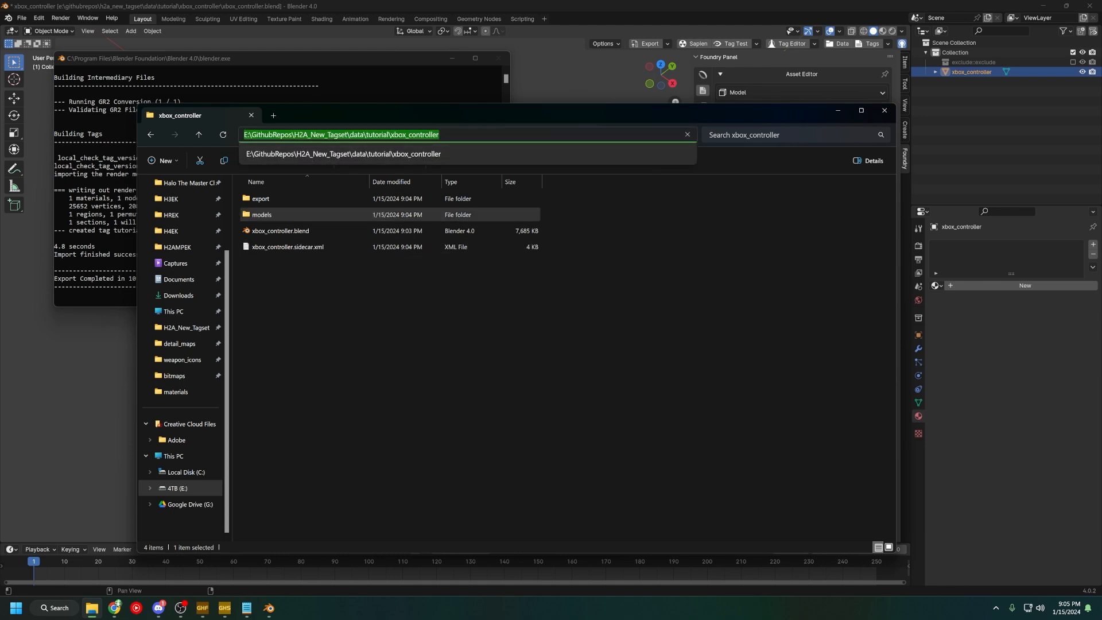
click(366, 134)
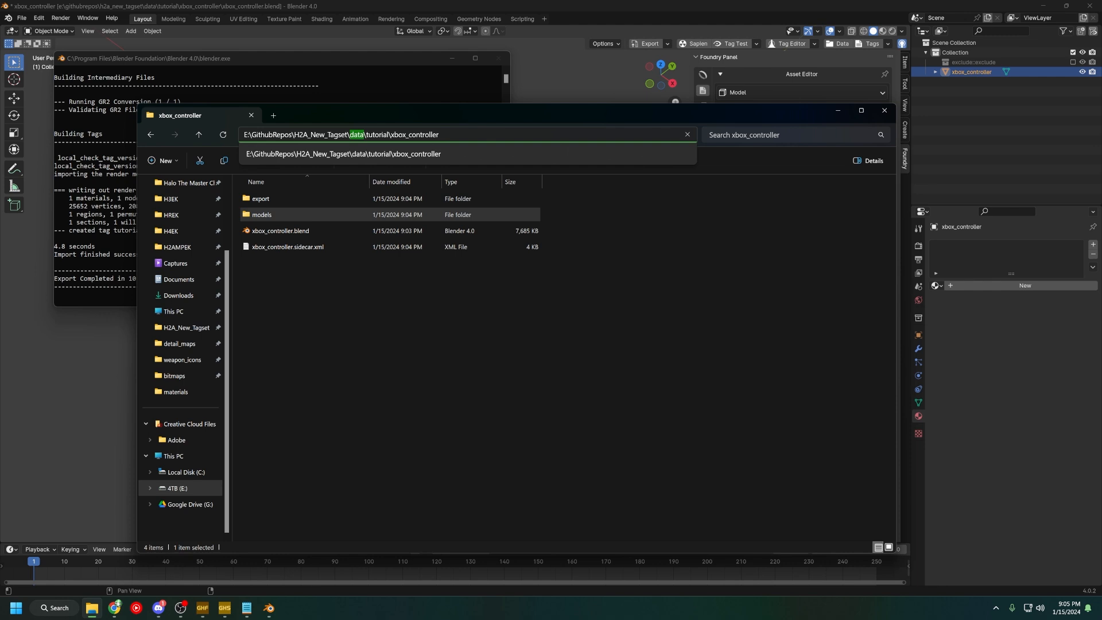
key(Return)
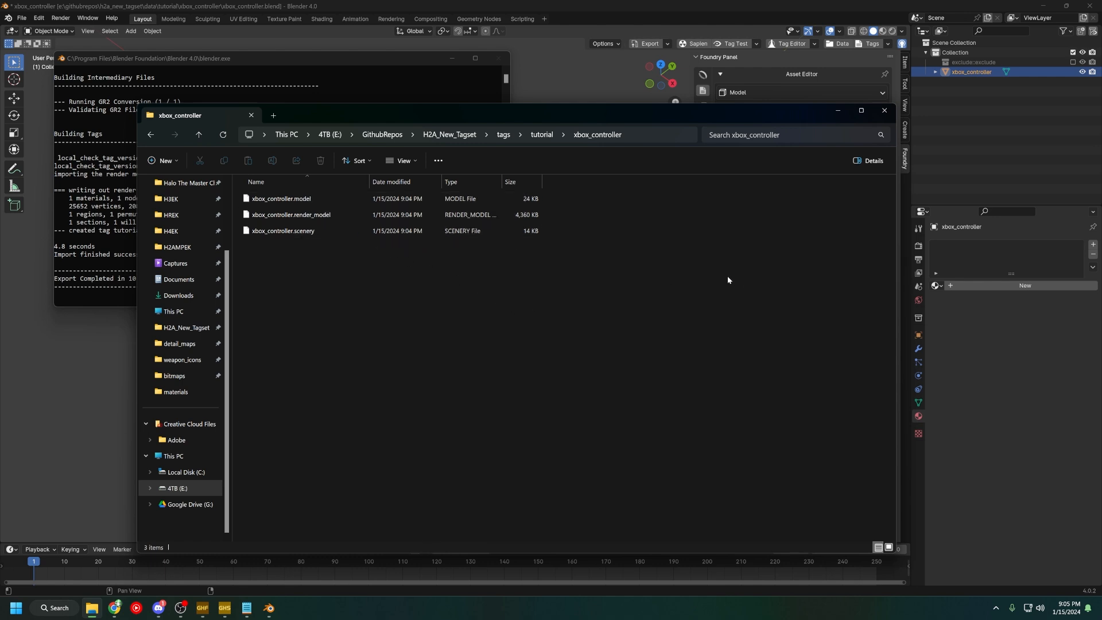
Load xbox_controller.scenery from the tags folder into Foundation for inspection
click(202, 608)
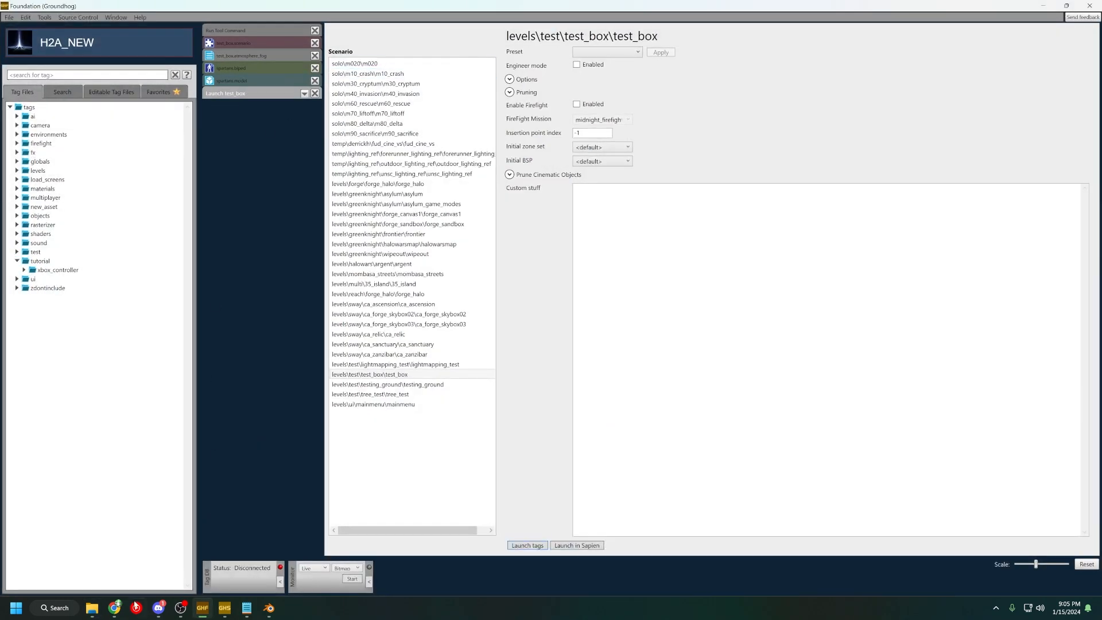
click(91, 608)
drag(318, 115, 472, 104)
click(435, 218)
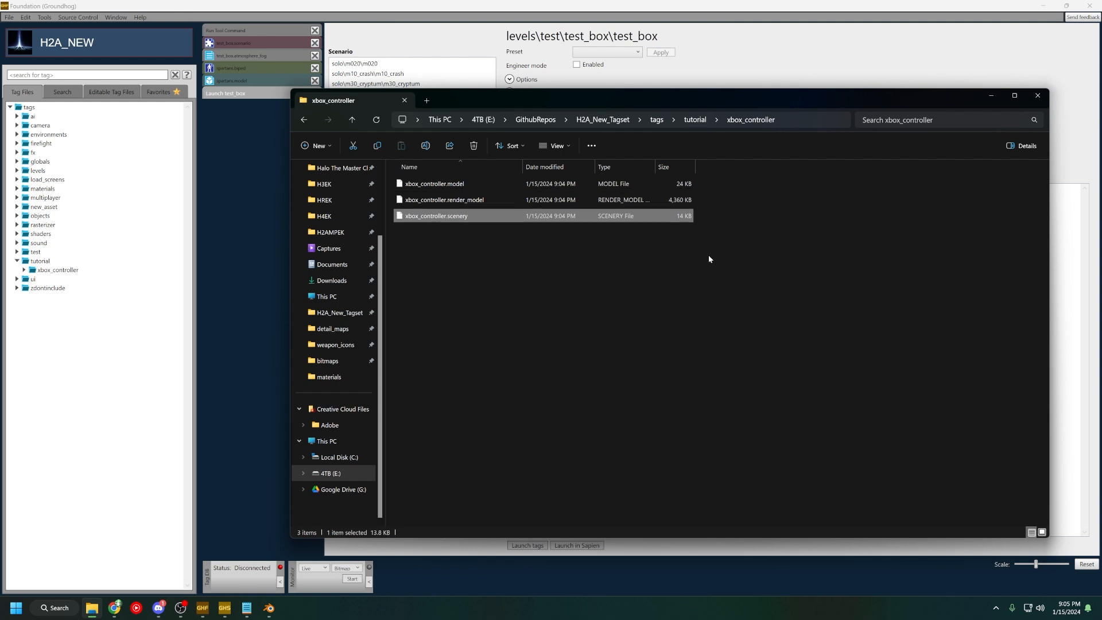
drag(443, 221, 230, 224)
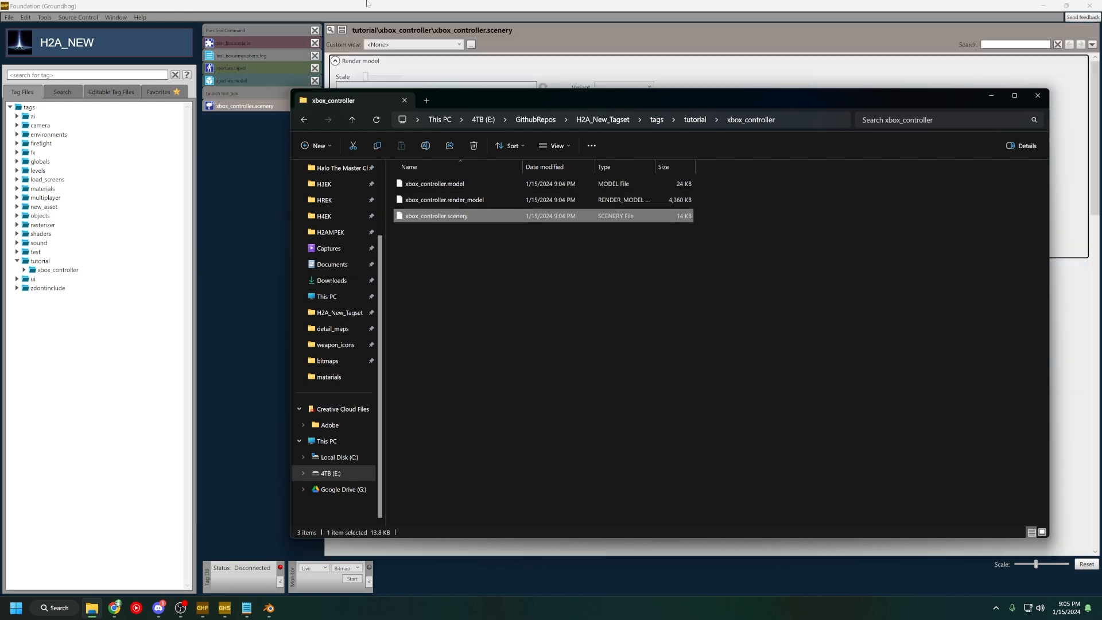
Open the scenery's referenced model tag, open its render_model tag, and inspect the materials block
scroll(723, 351, down, 15)
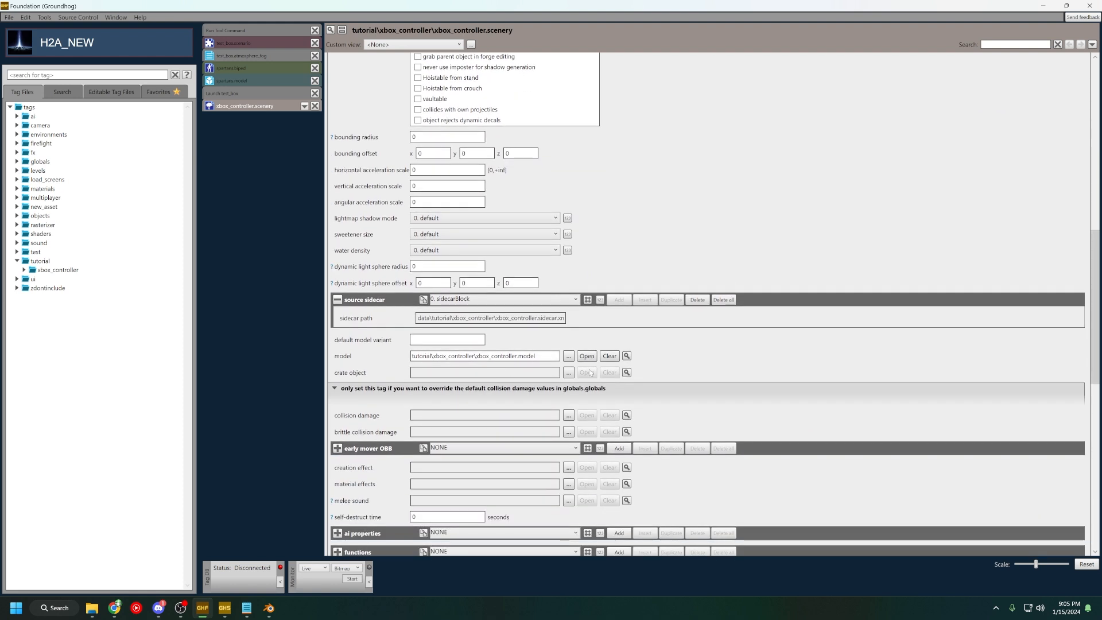
click(587, 356)
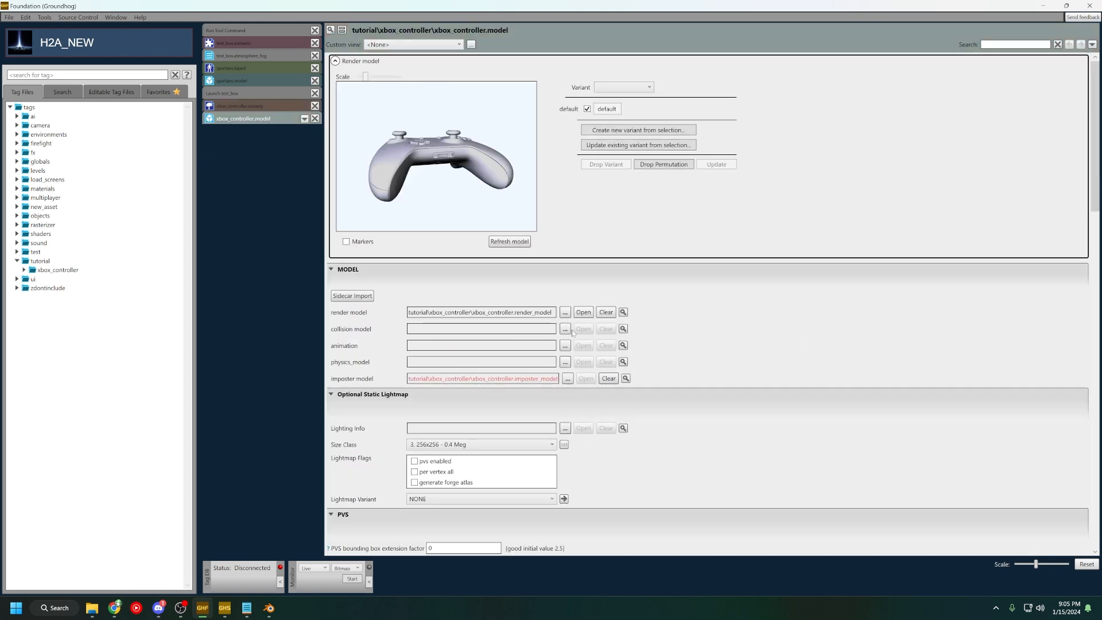
click(584, 312)
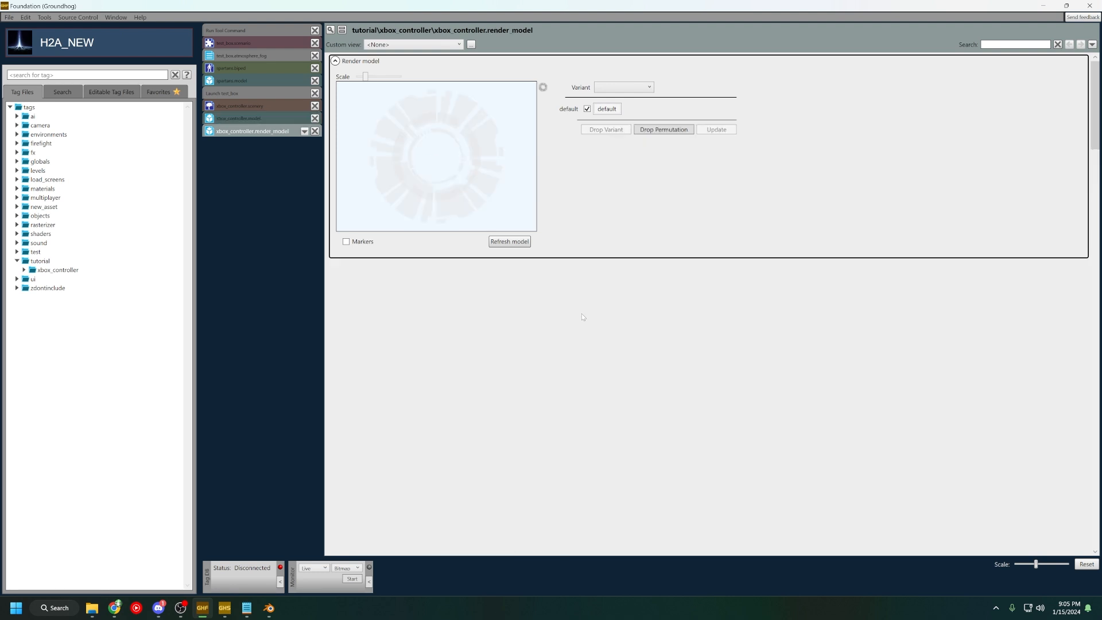
scroll(795, 297, down, 4)
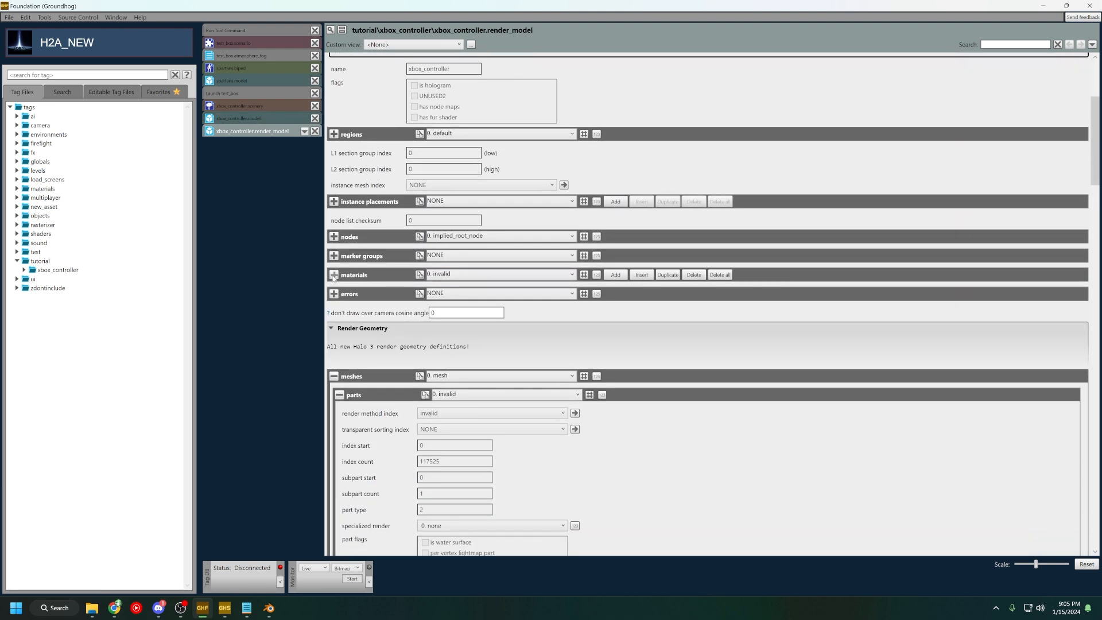
click(334, 276)
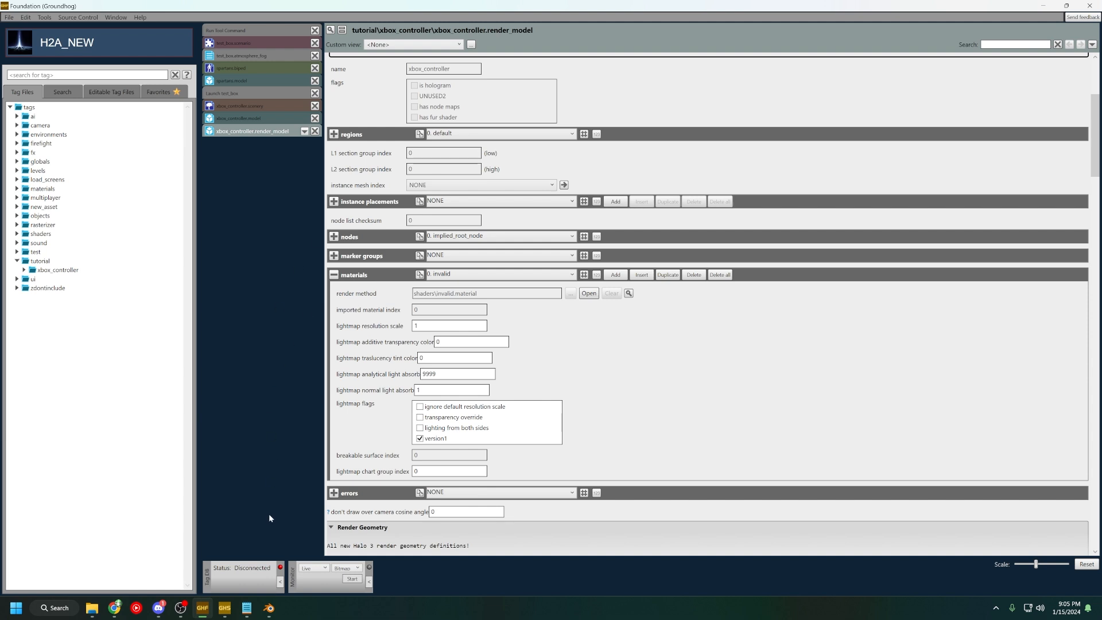
Switch to Sapien and delete the existing xbox_controller entry from the scenery object types
click(222, 558)
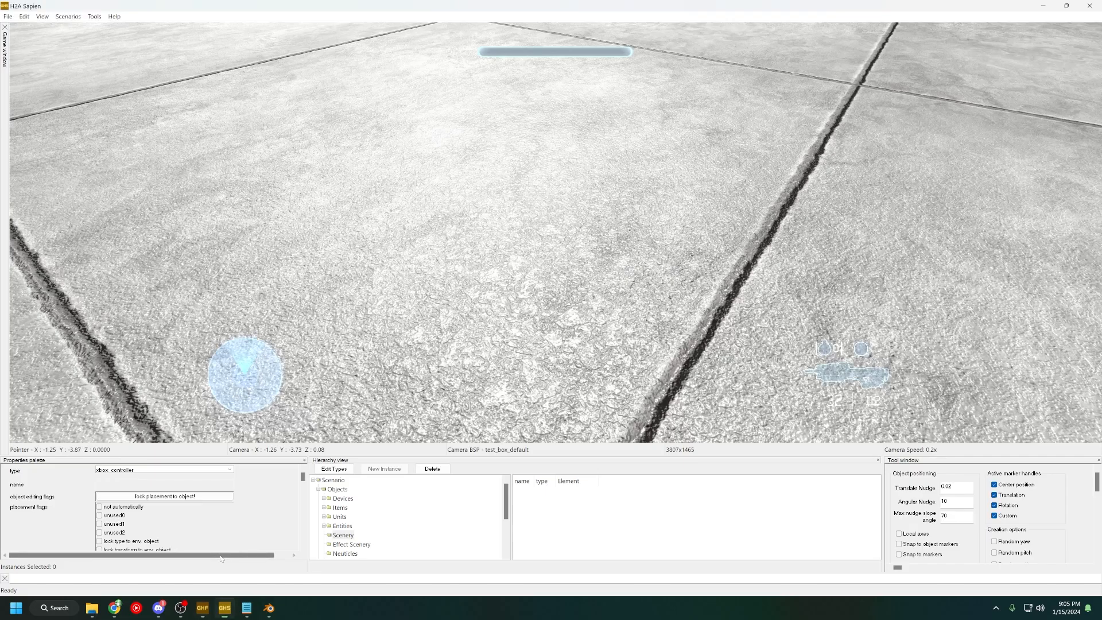
click(332, 469)
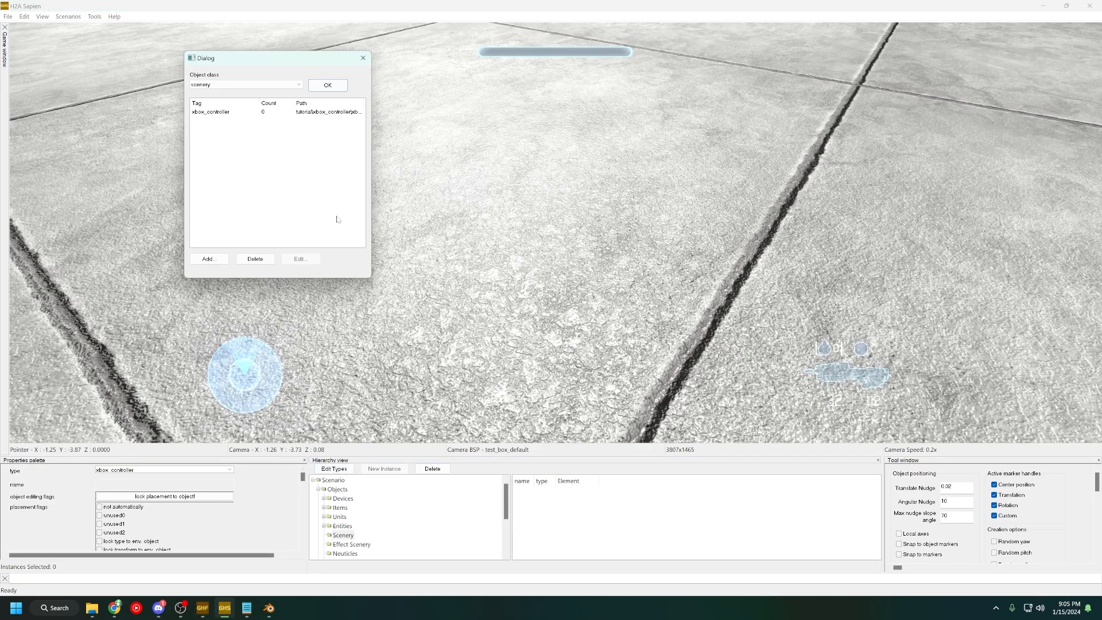
click(256, 259)
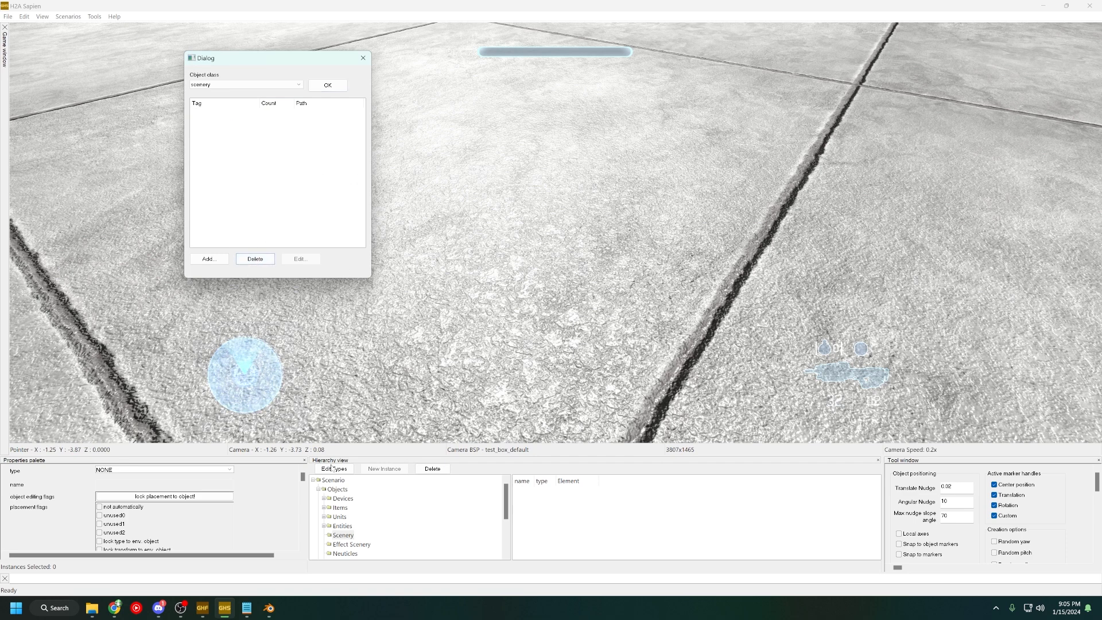
click(342, 90)
Add xbox_controller.scenery from the tags\tutorial\xbox_controller folder to the scenery object types
click(345, 523)
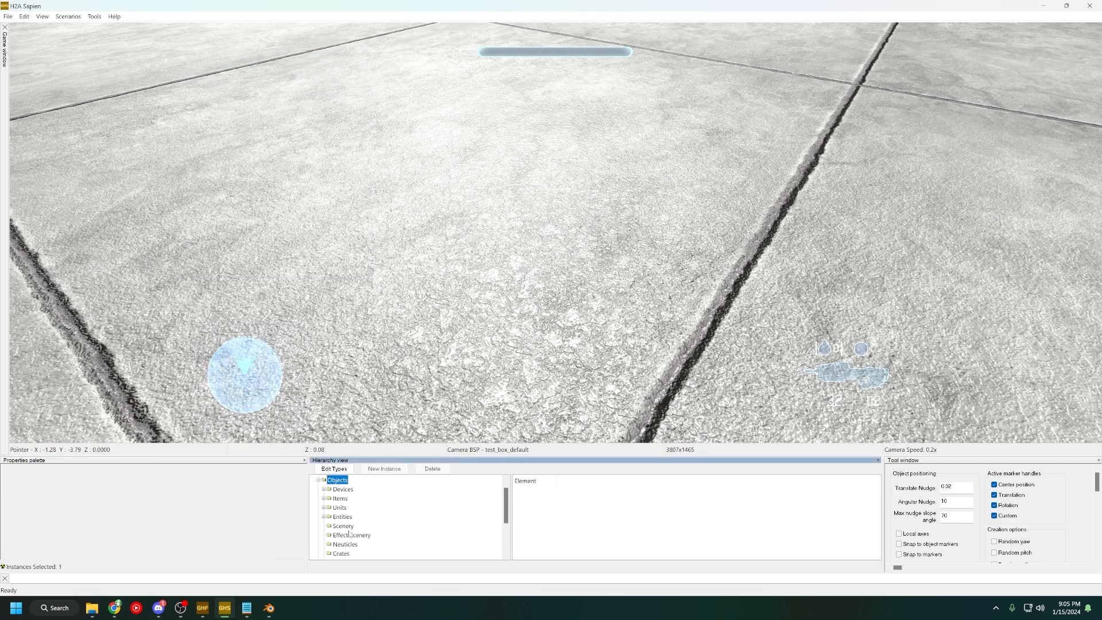
click(344, 526)
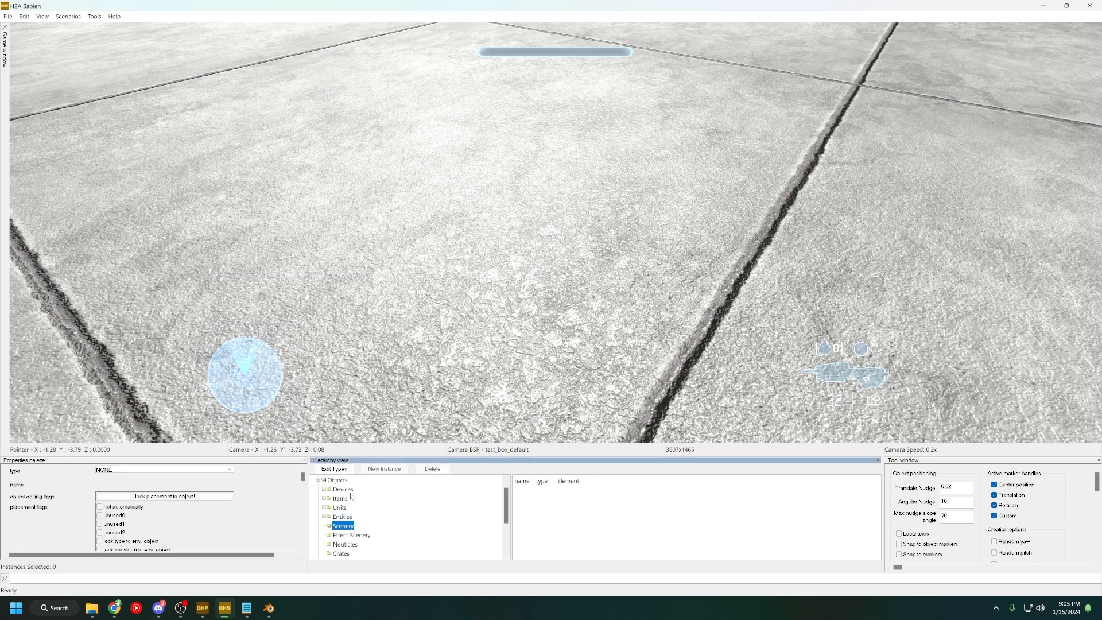
click(335, 469)
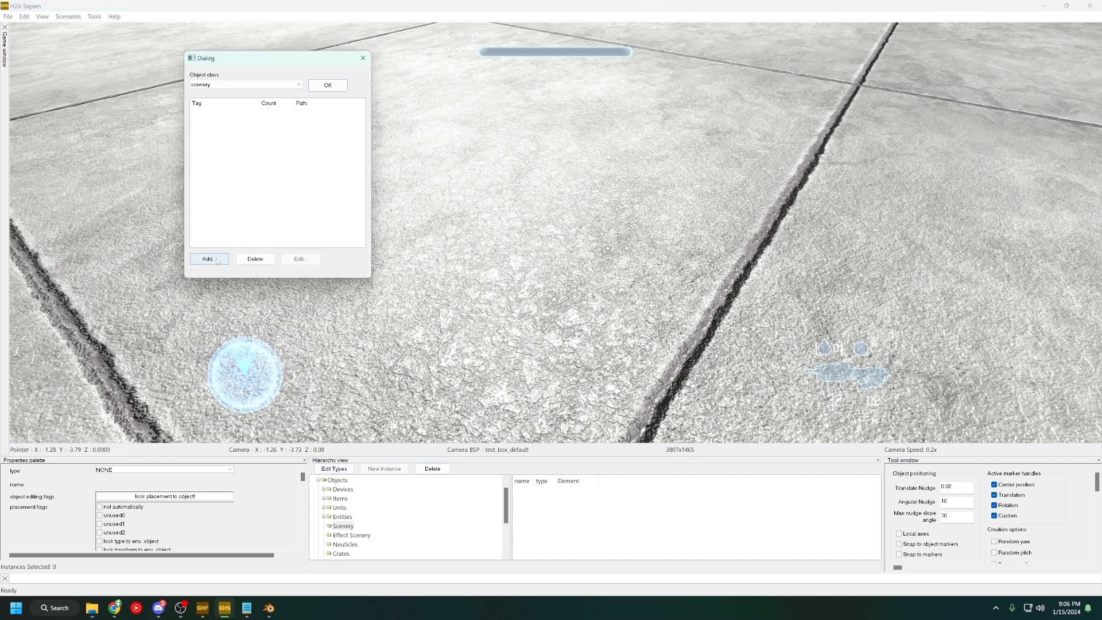
click(210, 256)
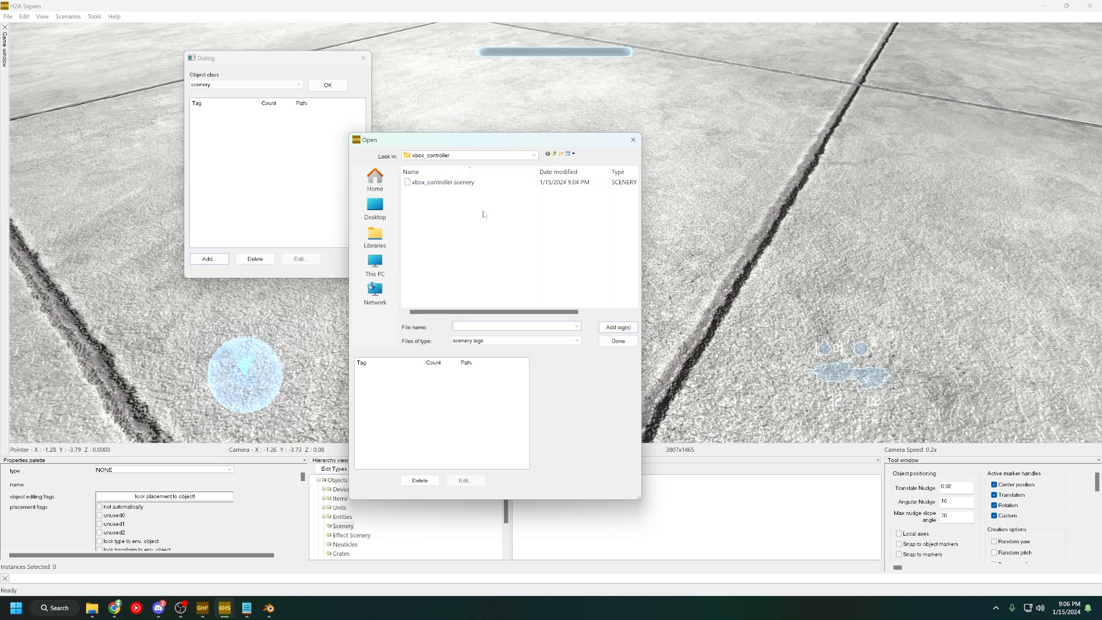
click(555, 154)
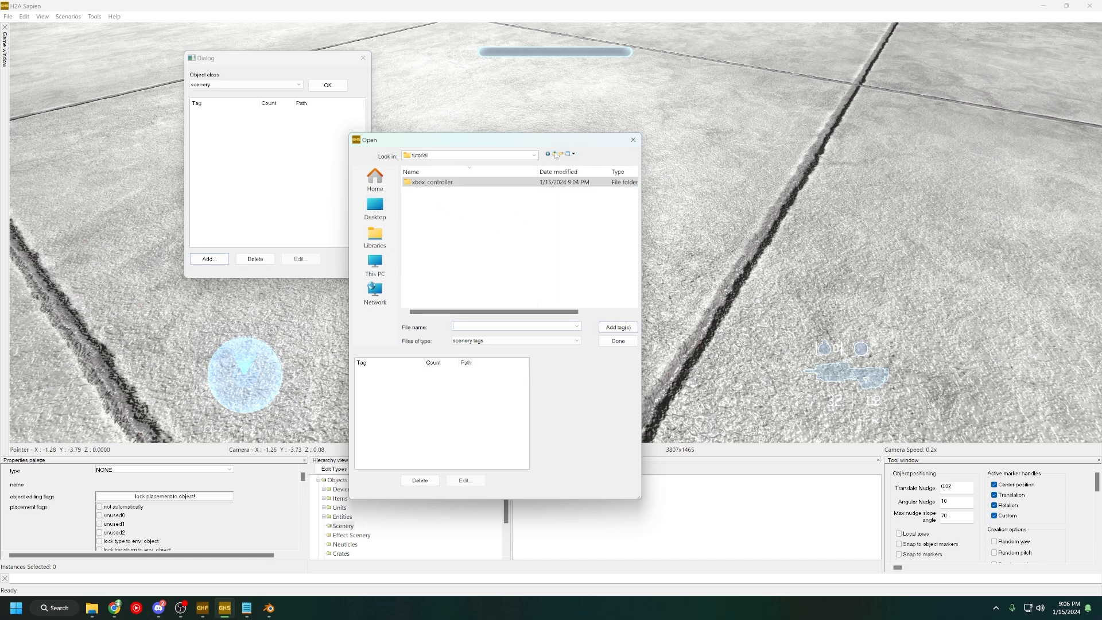
click(555, 154)
scroll(460, 216, down, 1)
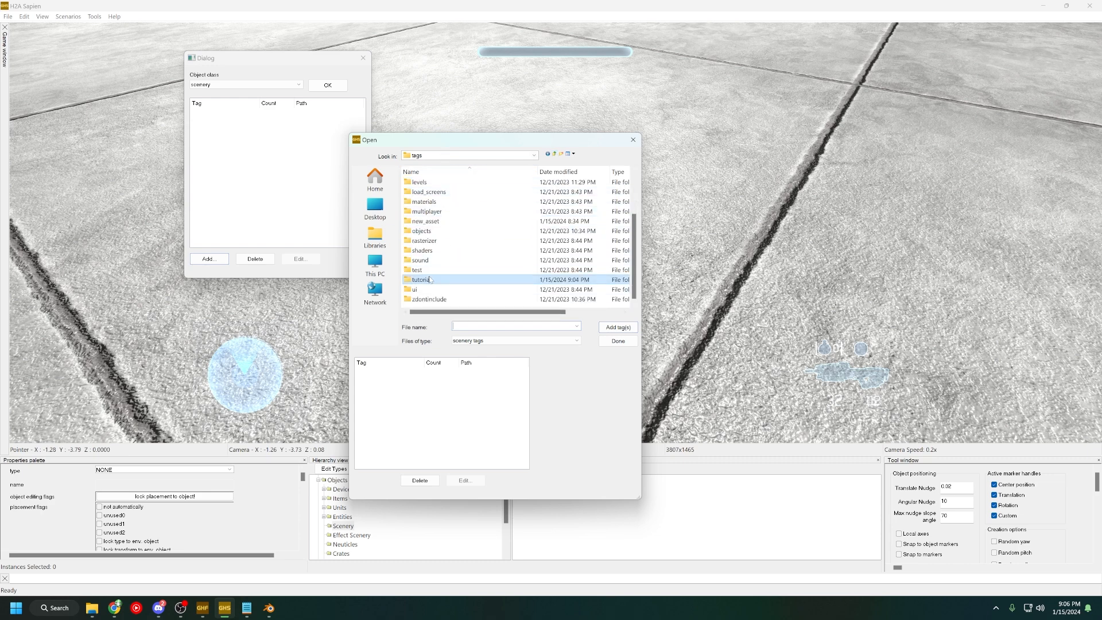
double_click(436, 281)
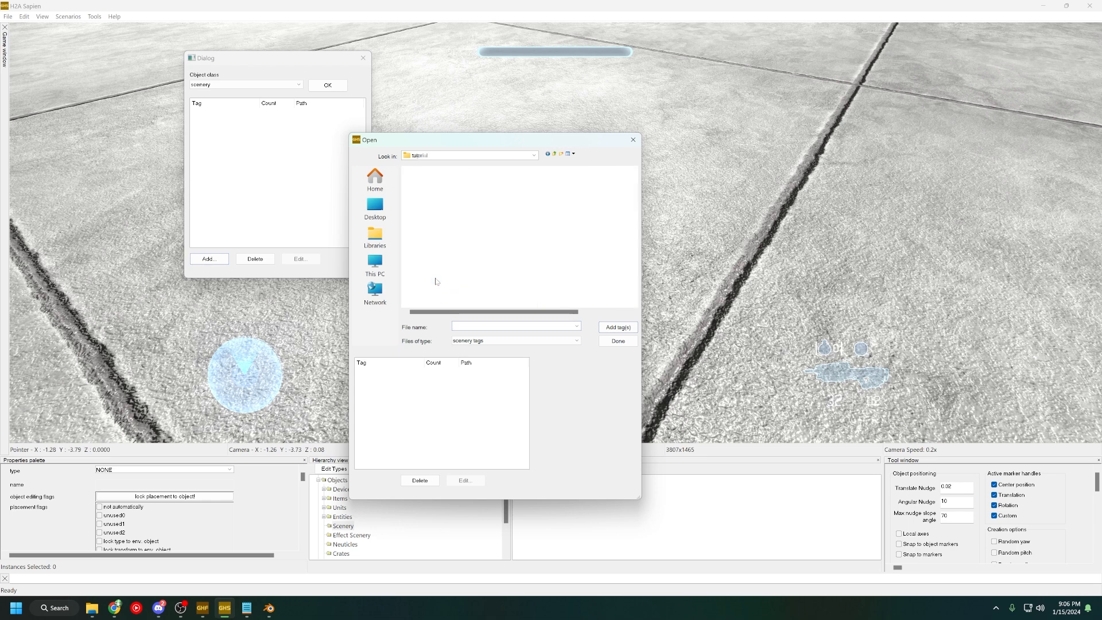
double_click(432, 182)
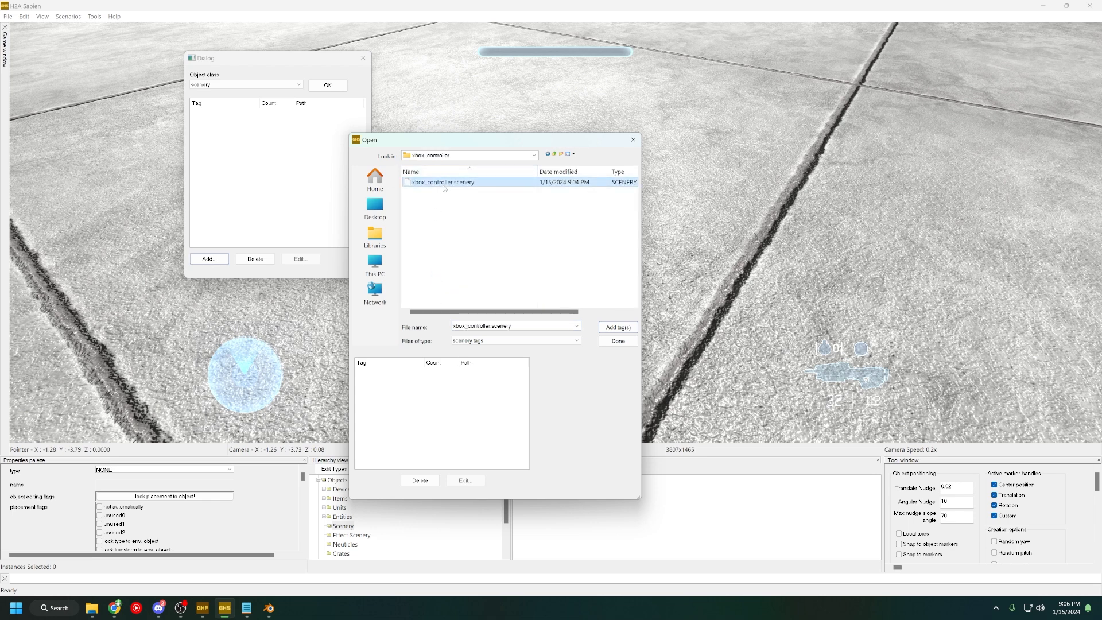
click(614, 341)
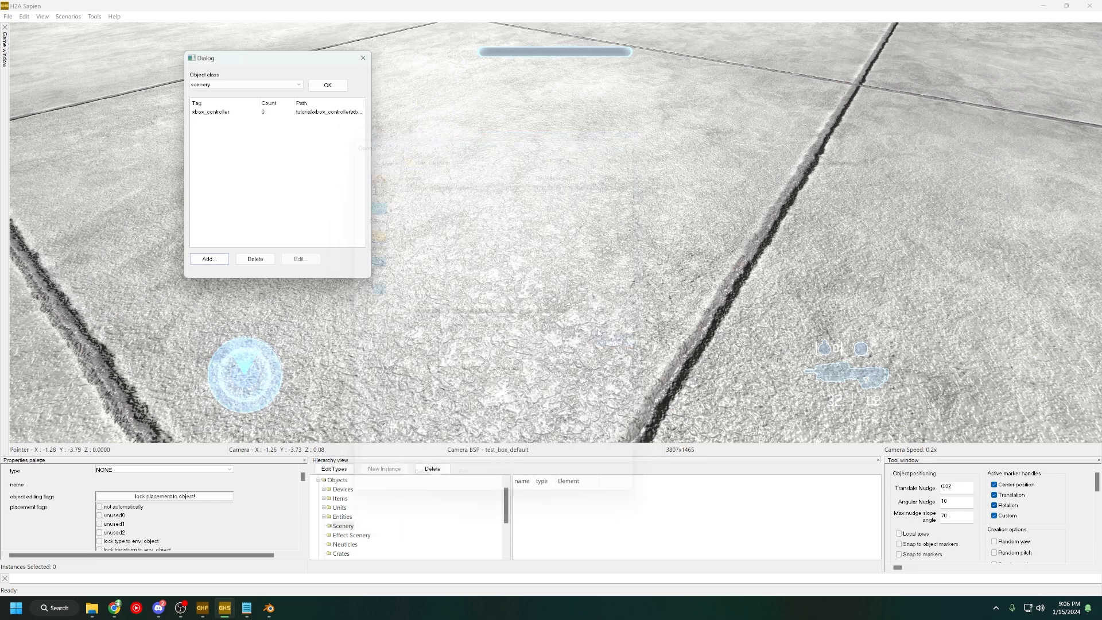
click(325, 86)
Place a scenery instance on the test_box floor and set its type to xbox_controller
click(117, 471)
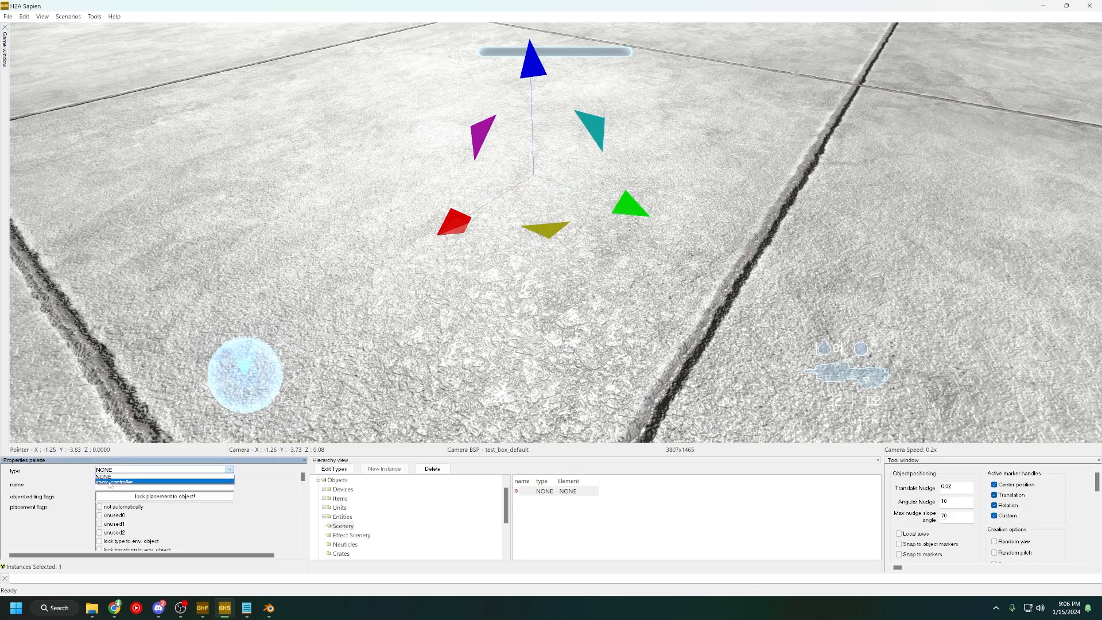
click(117, 481)
click(630, 345)
Examine the placed controller's appearance and scale from the player's view and the free camera
middle_drag(631, 346, 763, 339)
key(a)
key(a)
key(a)
key(s)
key(shift+d)
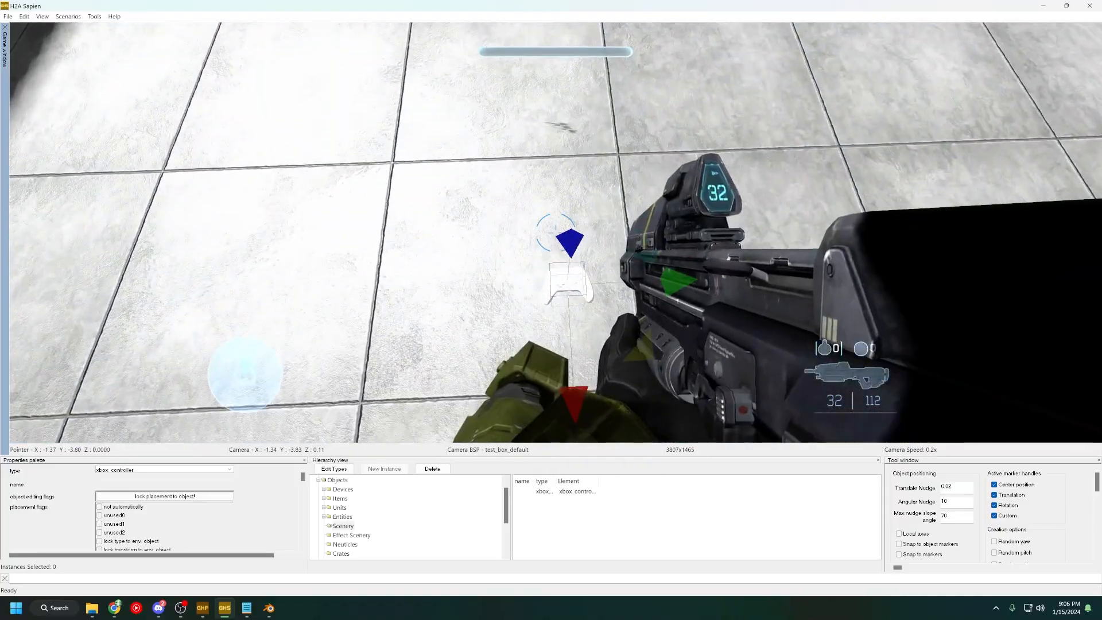
key(BackSpace)
key(s)
middle_drag(556, 232, 707, 334)
key(a)
key(r)
key(w)
key(s)
key(d)
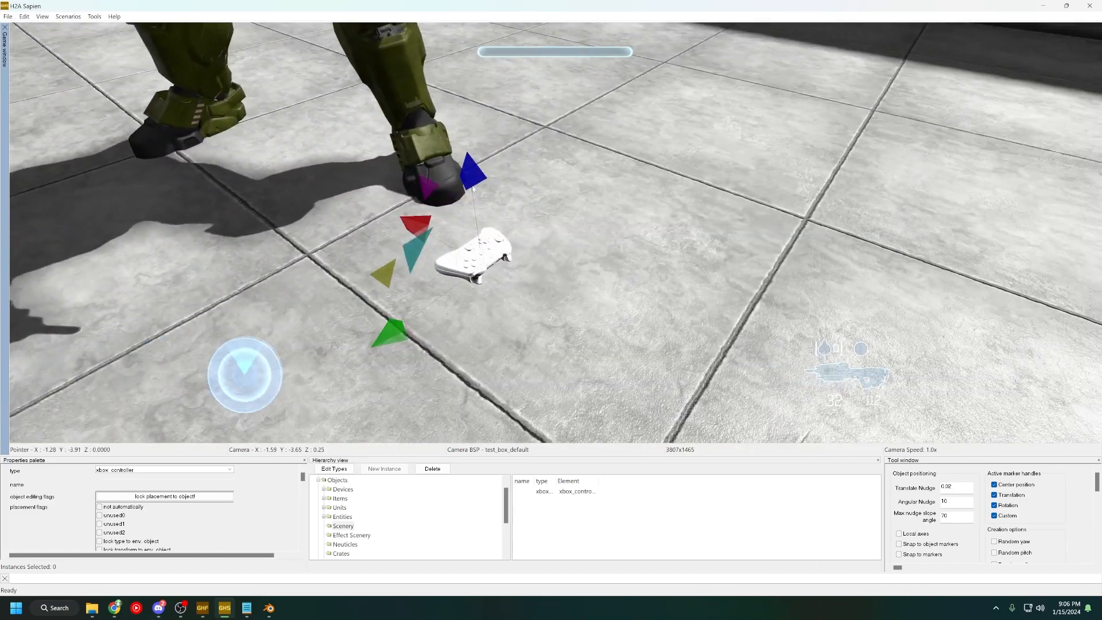
Raise the controller vertically above the floor and approach it in the player's view
drag(467, 190, 458, 34)
middle_drag(458, 34, 655, 333)
key(a)
key(r)
key(w)
key(a)
key(w)
key(s)
key(s)
key(f)
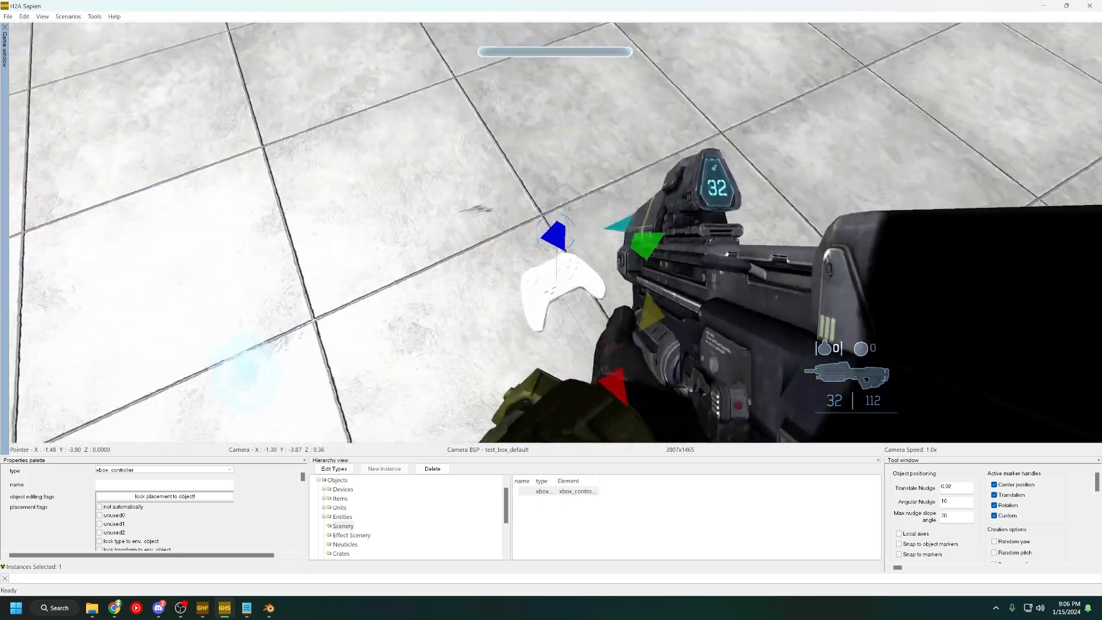
Fire the player's weapon at the raised controller to test it for bullet collision
click(555, 233)
key(s)
key(w)
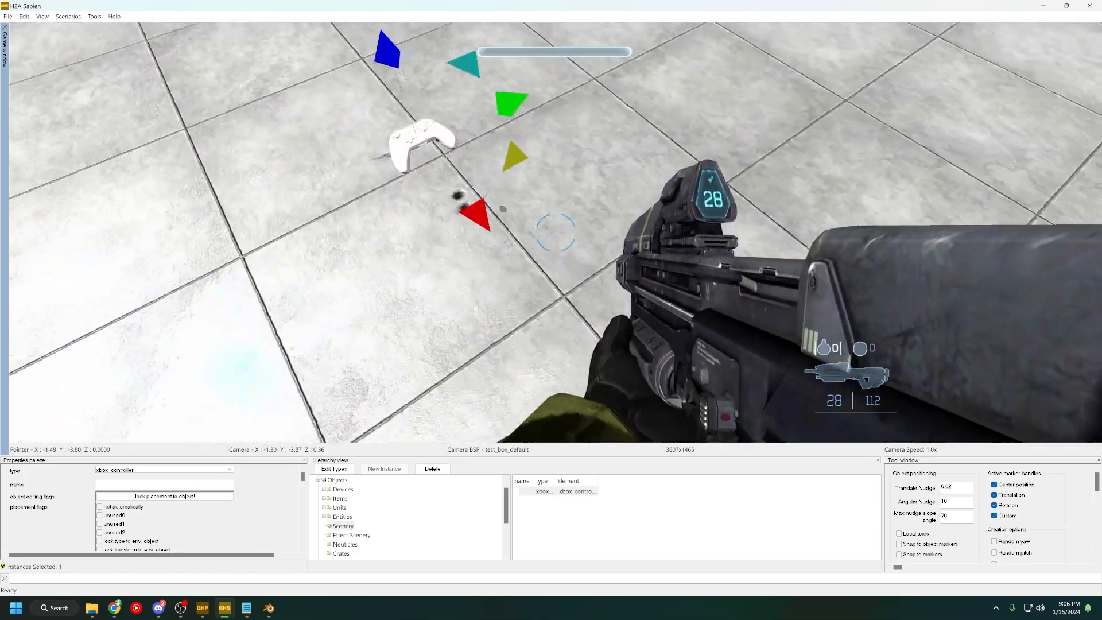
key(s)
key(a)
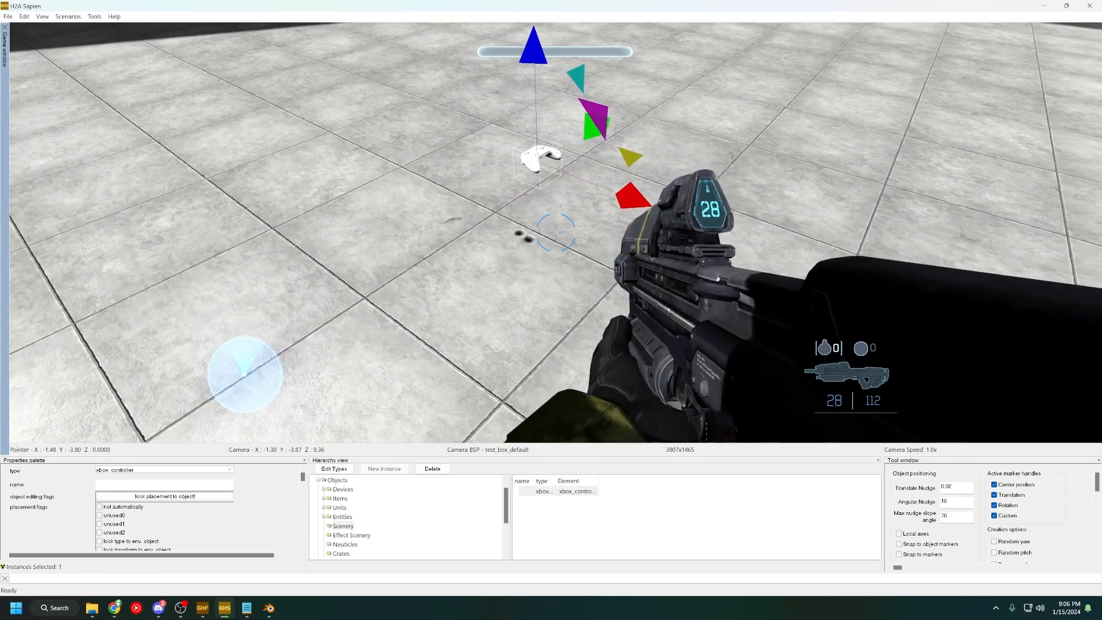
Walk the player up to and around the raised controller to check its in-game behaviour
key(d)
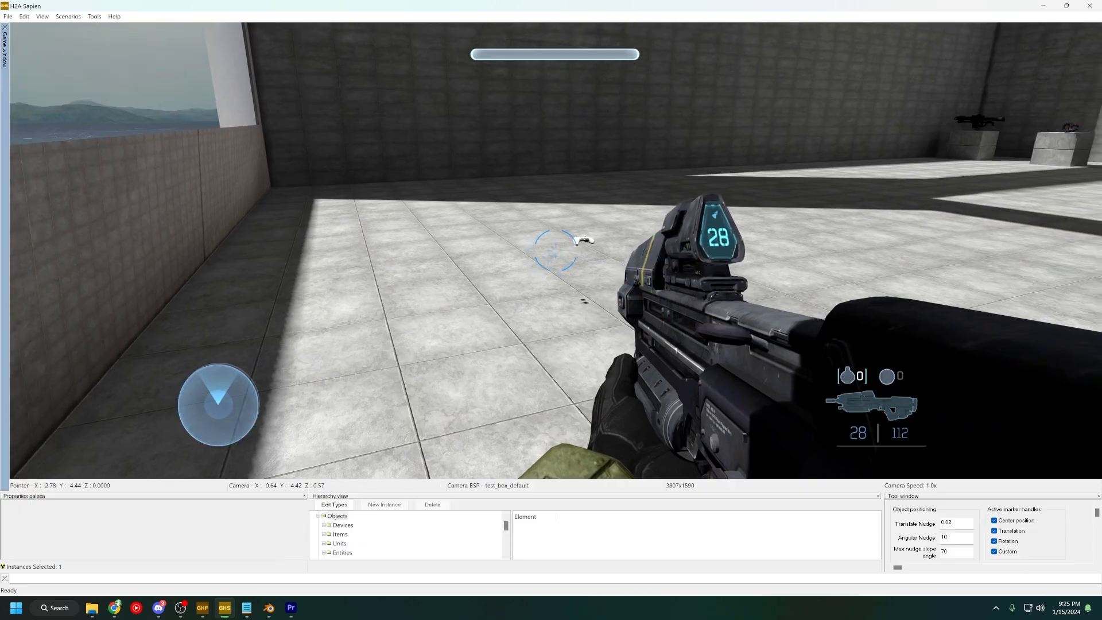
key(w)
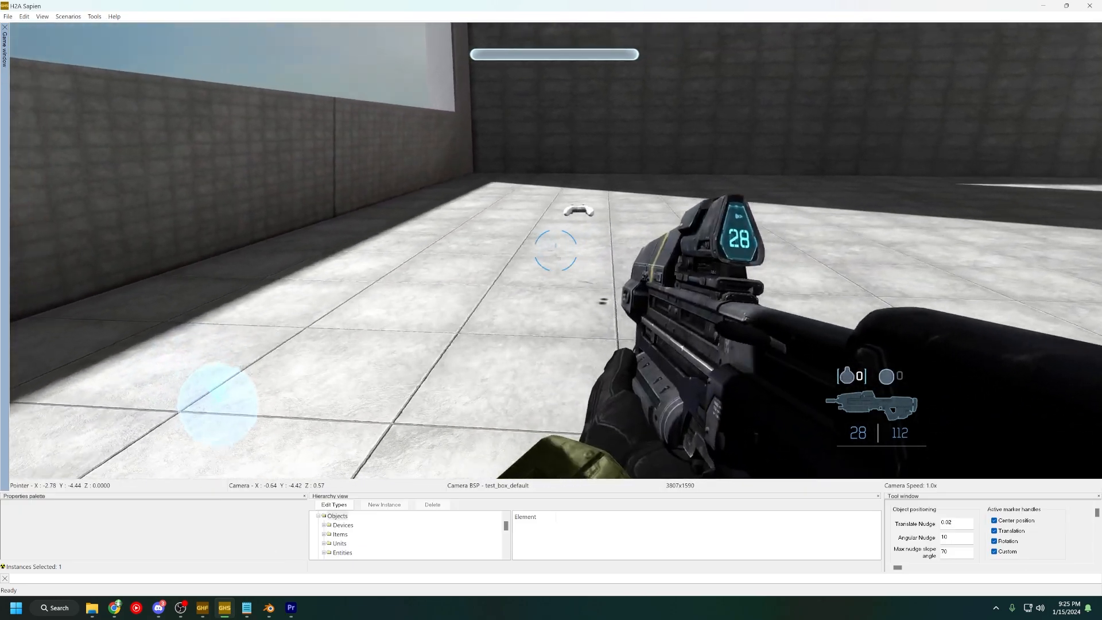
key(w)
key(d)
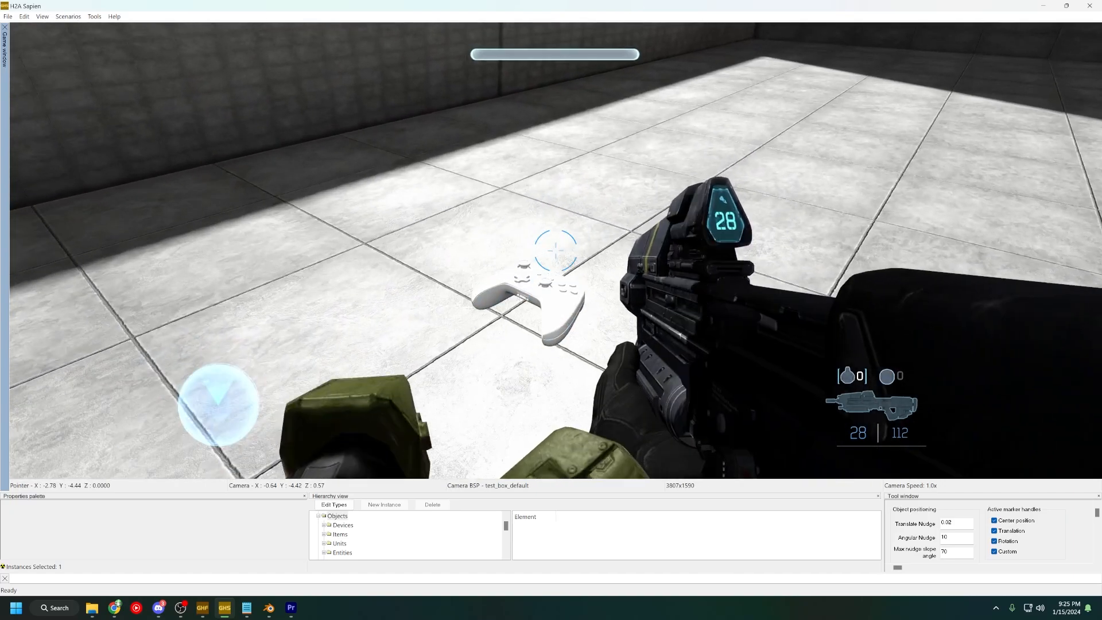
key(s)
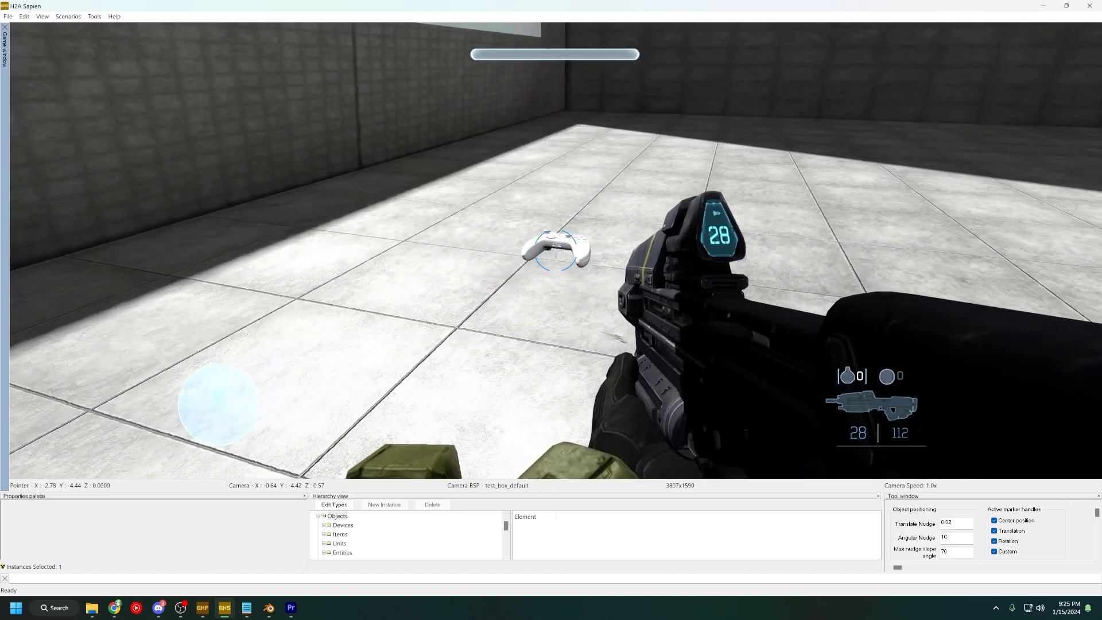